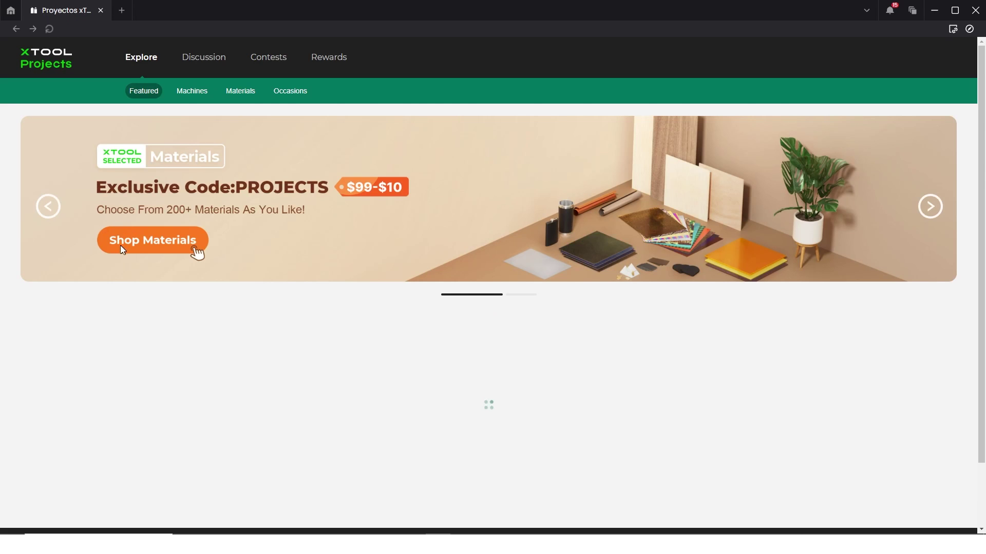
Browse the featured xTool community projects, close that page, and check the personal cloud space
scroll(269, 332, "down", 2)
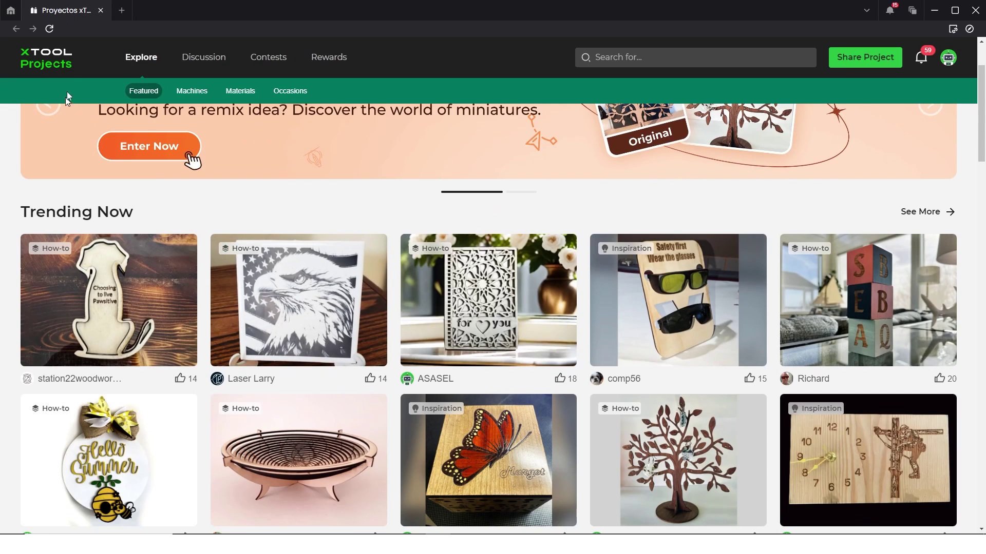
left_click(101, 11)
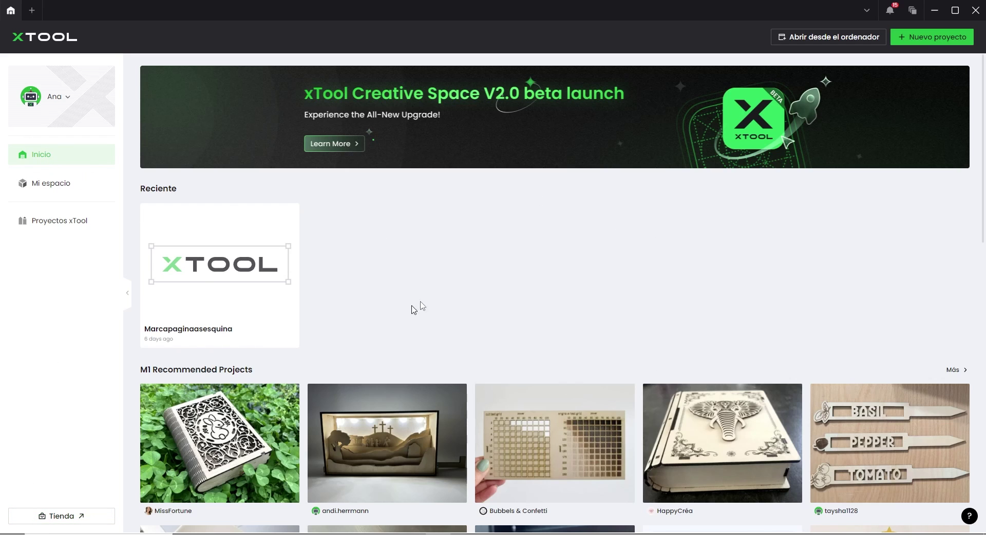
left_click(53, 188)
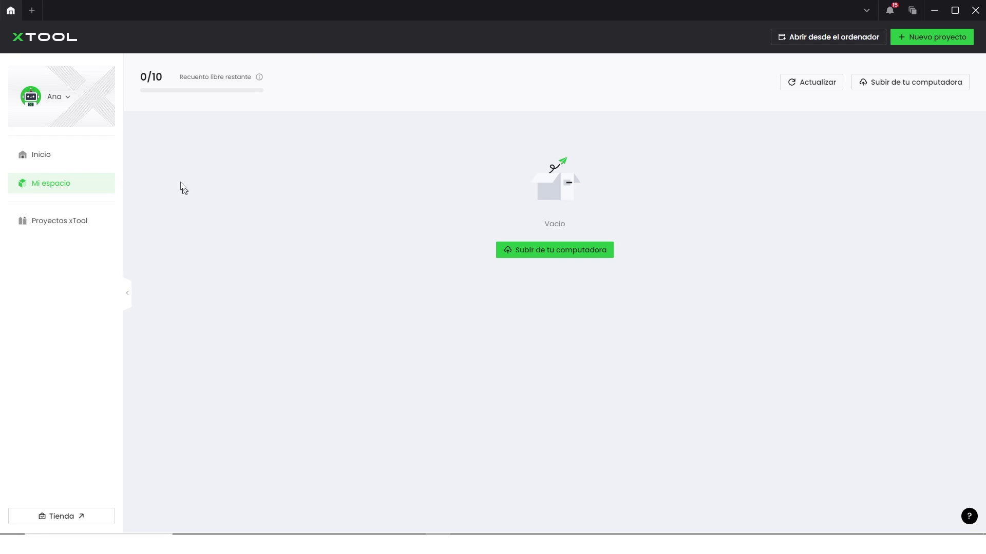
left_click(41, 161)
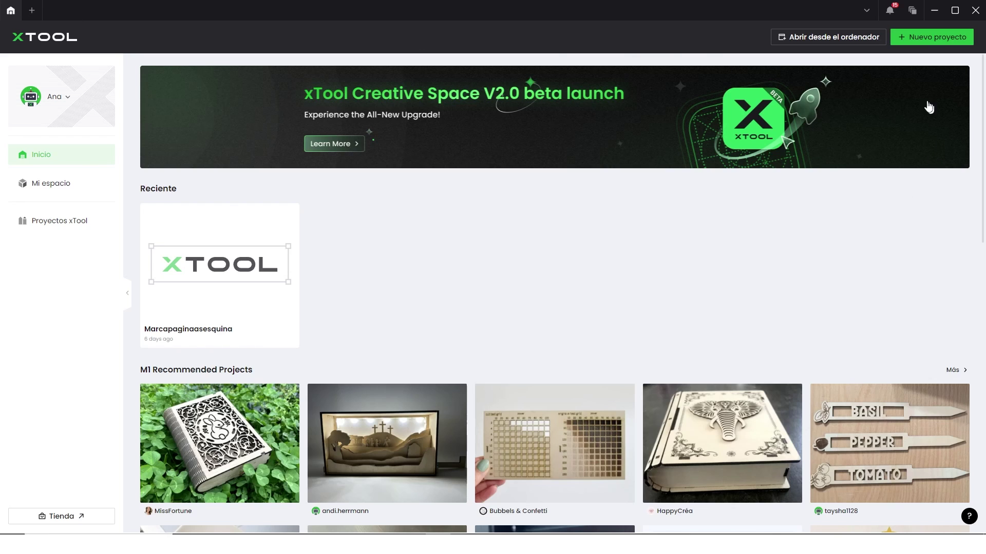
Create two new blank projects for the xTool M1
left_click(922, 42)
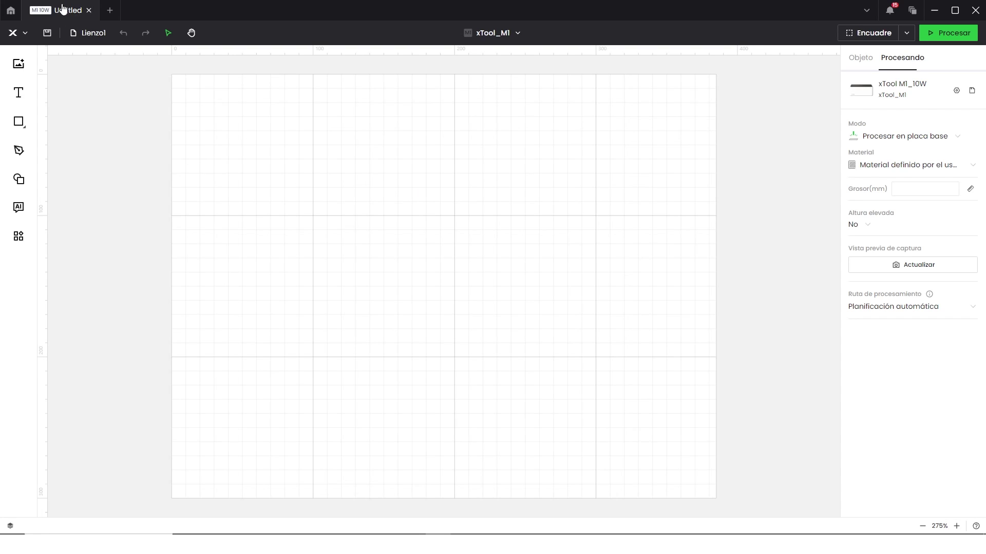
left_click(110, 11)
Look over the available file and edit commands and the general settings for units, language and canvas
left_click(25, 36)
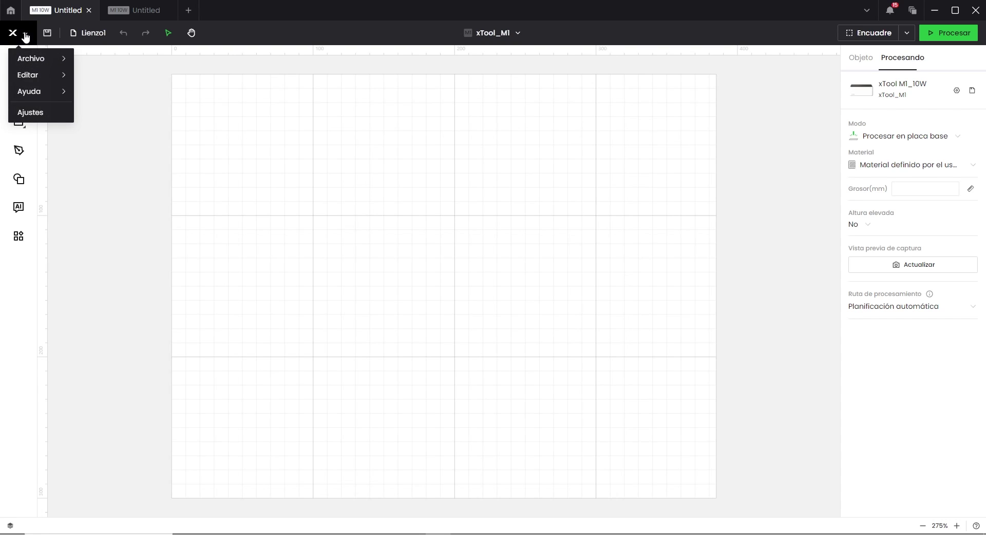
mouse_move(32, 57)
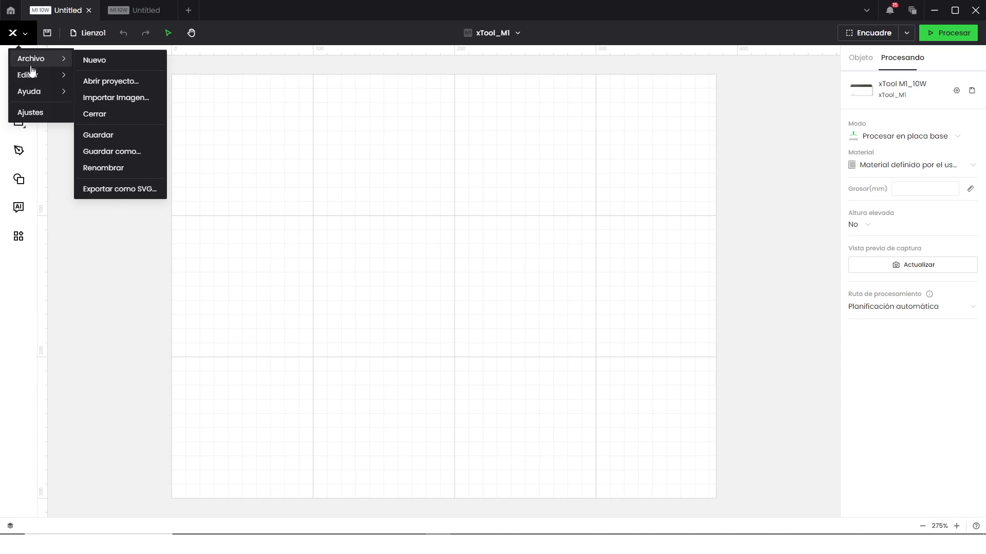
mouse_move(29, 76)
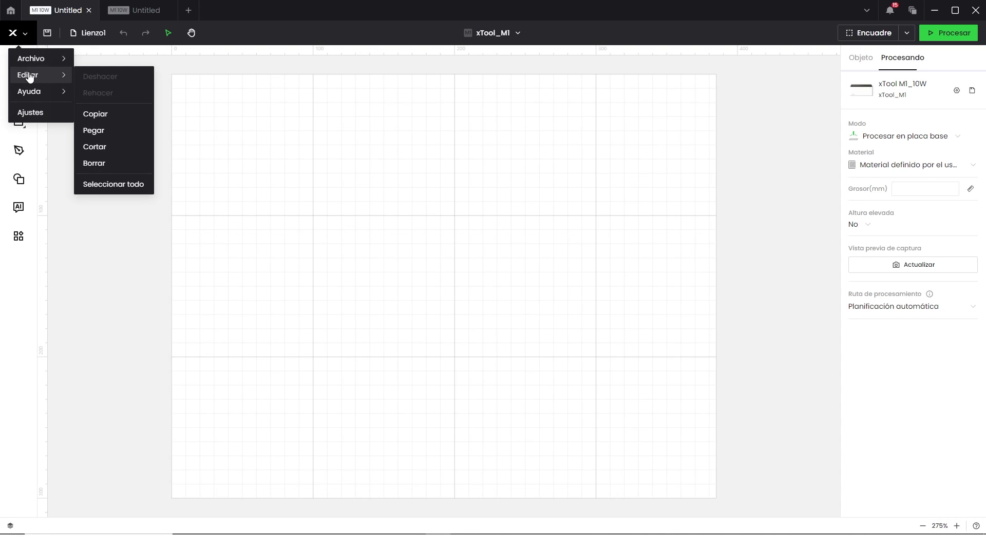
left_click(23, 113)
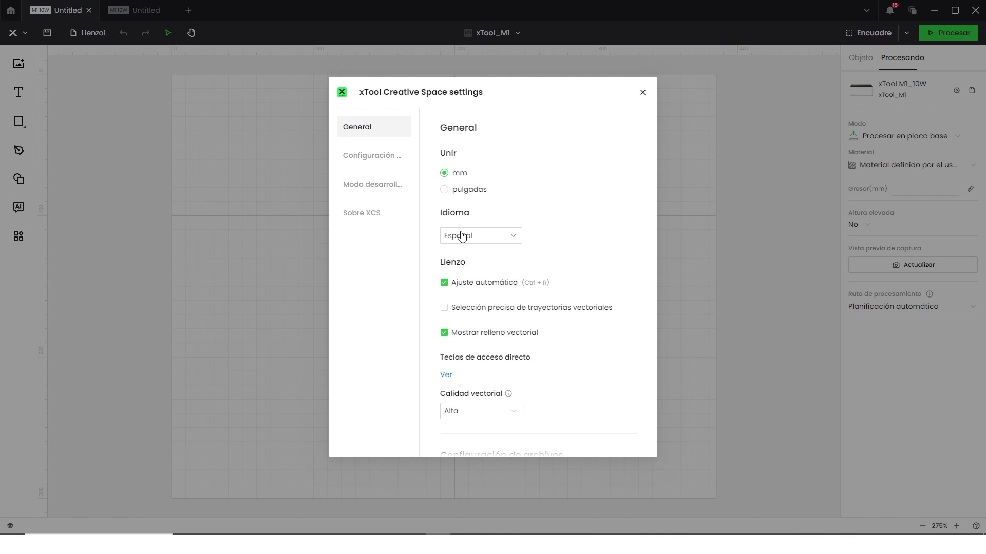
left_click(643, 93)
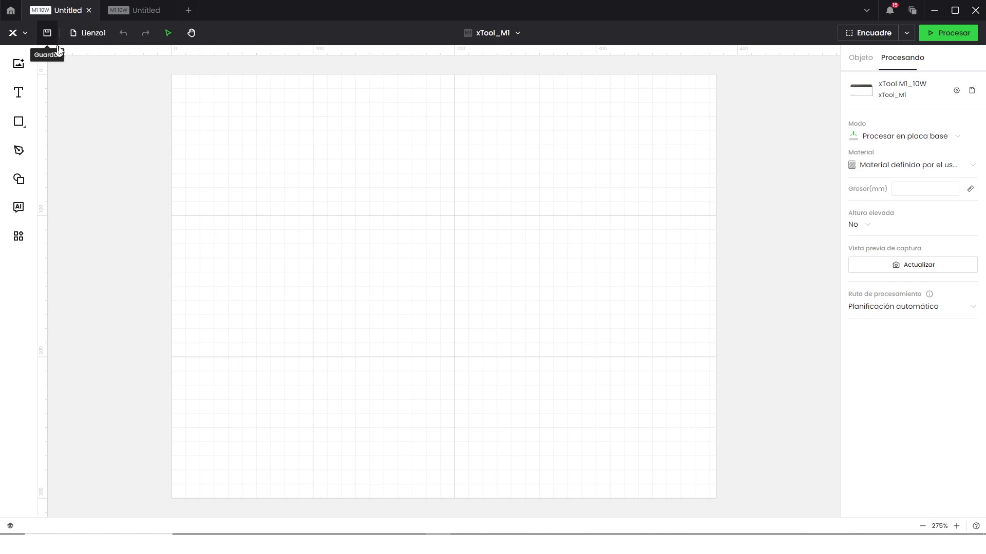
Add a second canvas to the project and delete it again
left_click(90, 39)
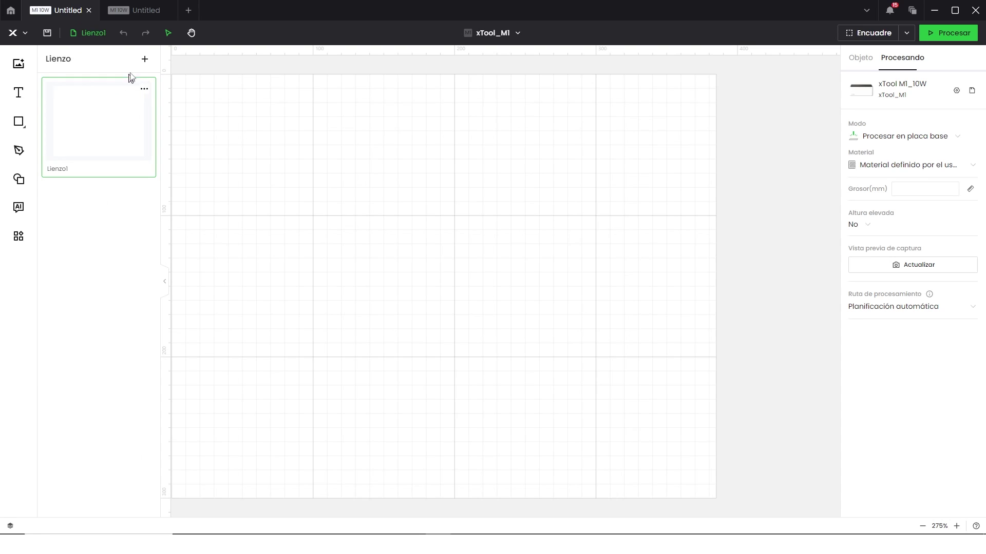
left_click(145, 60)
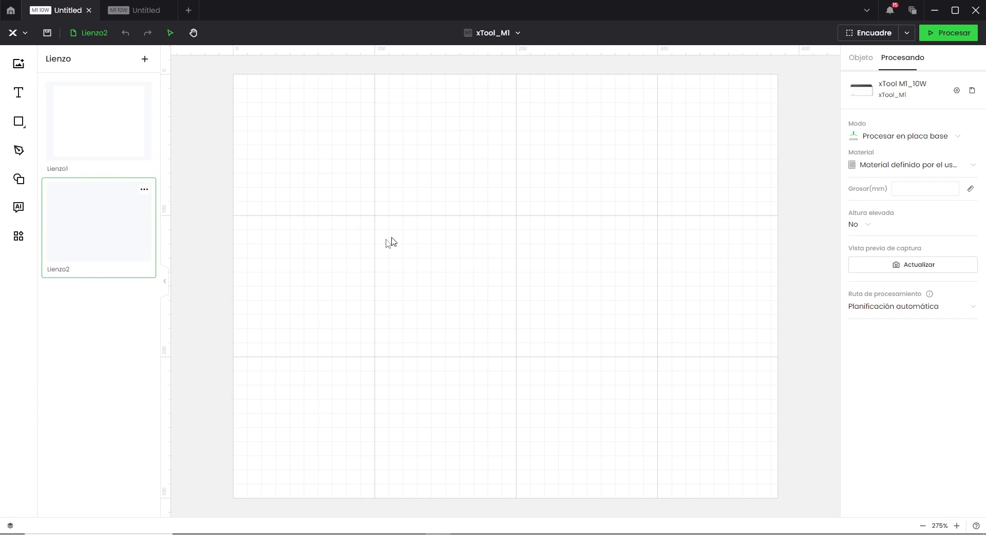
left_click(144, 193)
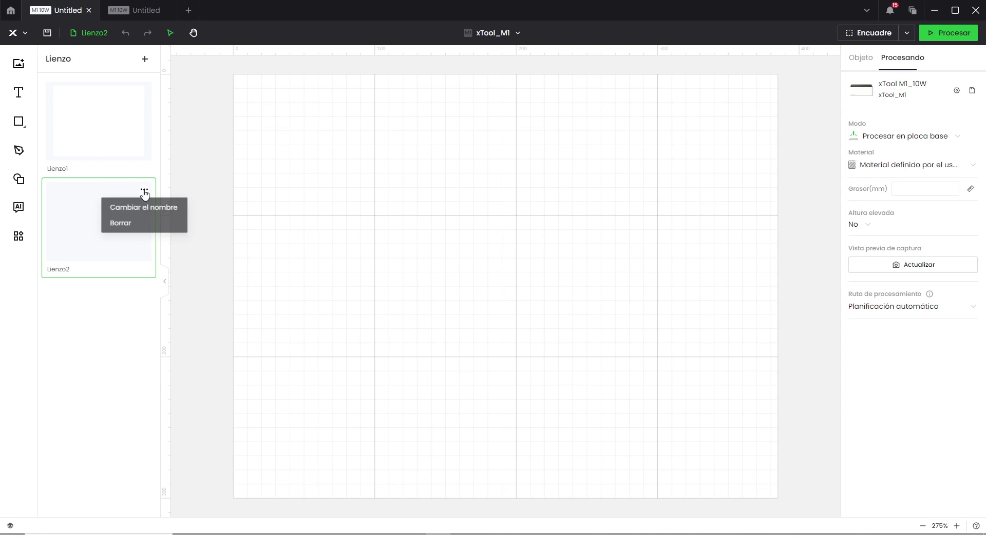
left_click(127, 228)
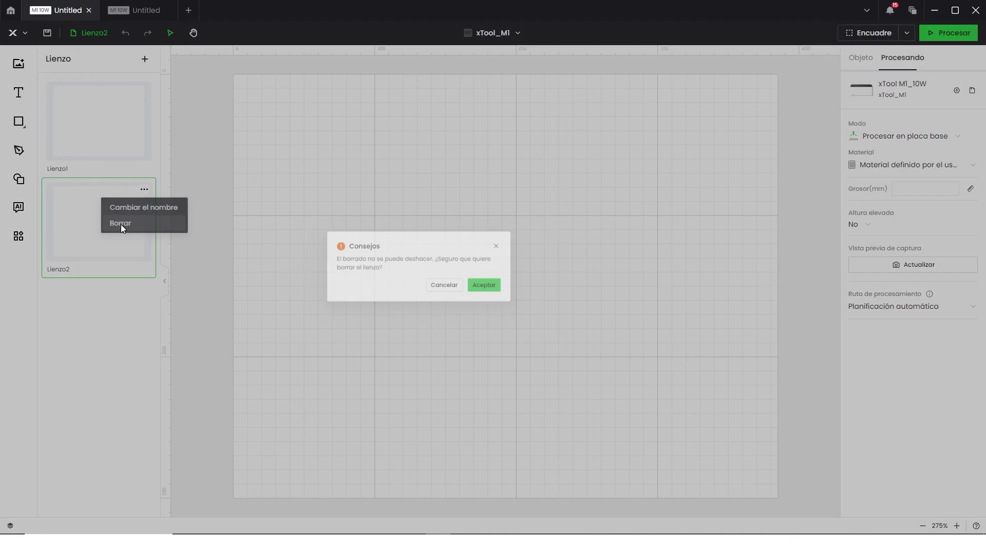
left_click(573, 304)
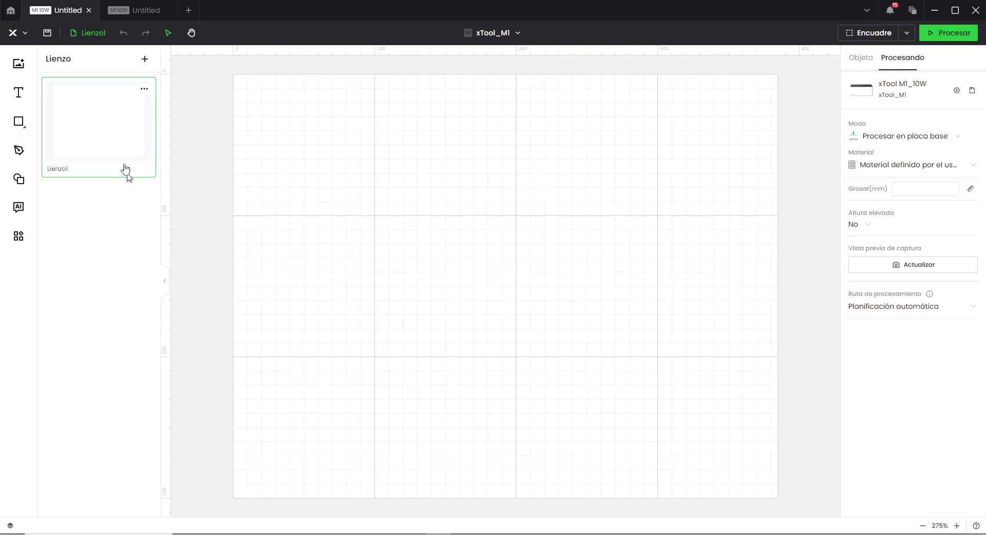
left_click(89, 33)
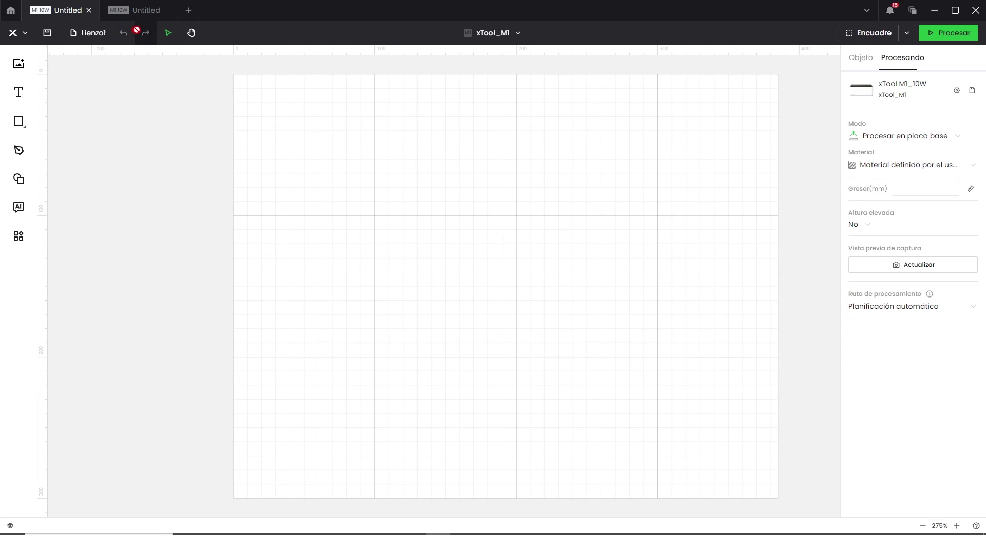
Try out the Hand tool on the canvas, and zoom out to 250% and back to 275%
left_click(191, 33)
scroll(425, 162, "down", 1)
left_click_drag(425, 162, 392, 190)
mouse_move(401, 152)
left_mouse_down()
mouse_move(547, 308)
mouse_move(414, 152)
left_mouse_up()
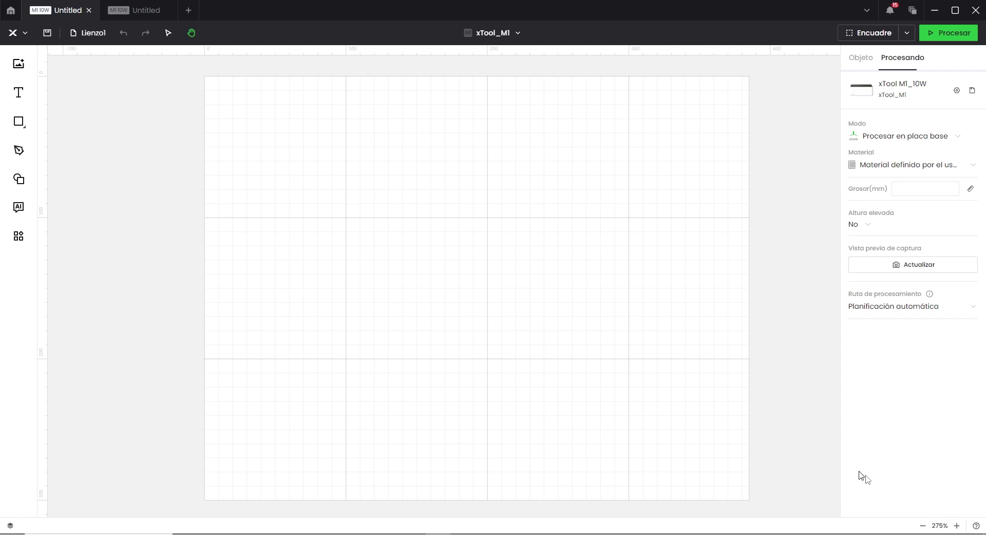
left_click(922, 527)
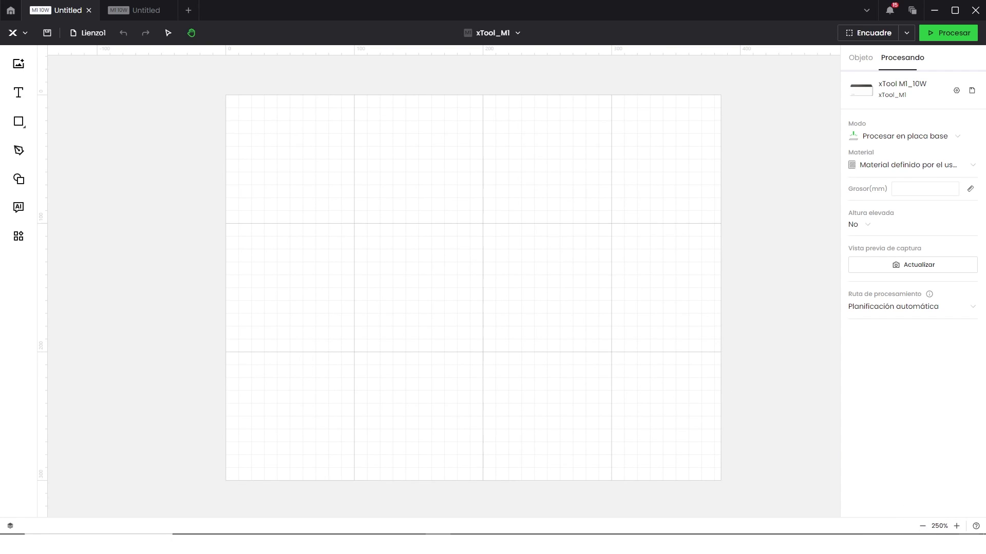
left_click(957, 526)
left_click(940, 526)
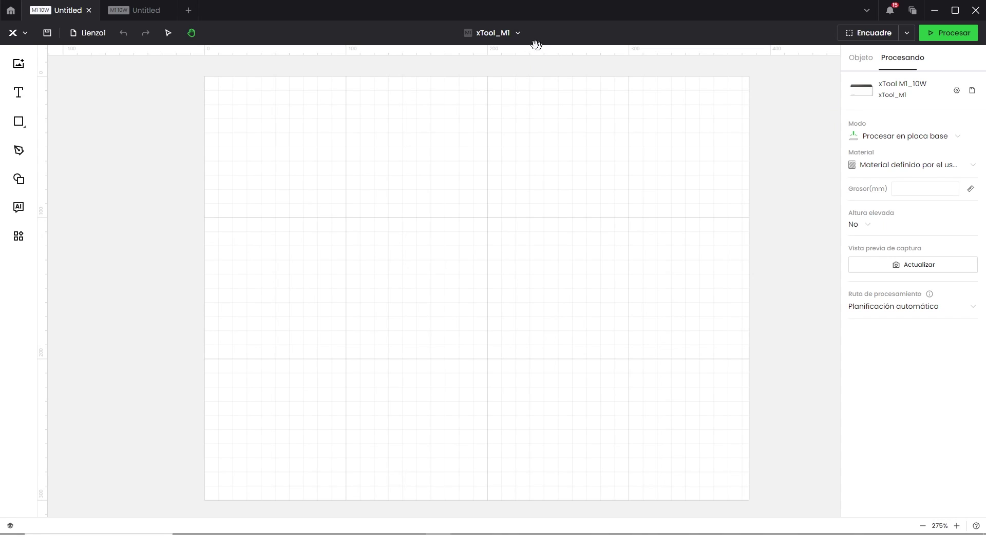
Examine the list of laser devices and the USB, Wifi, IP and Ethernet connection options
left_click(518, 37)
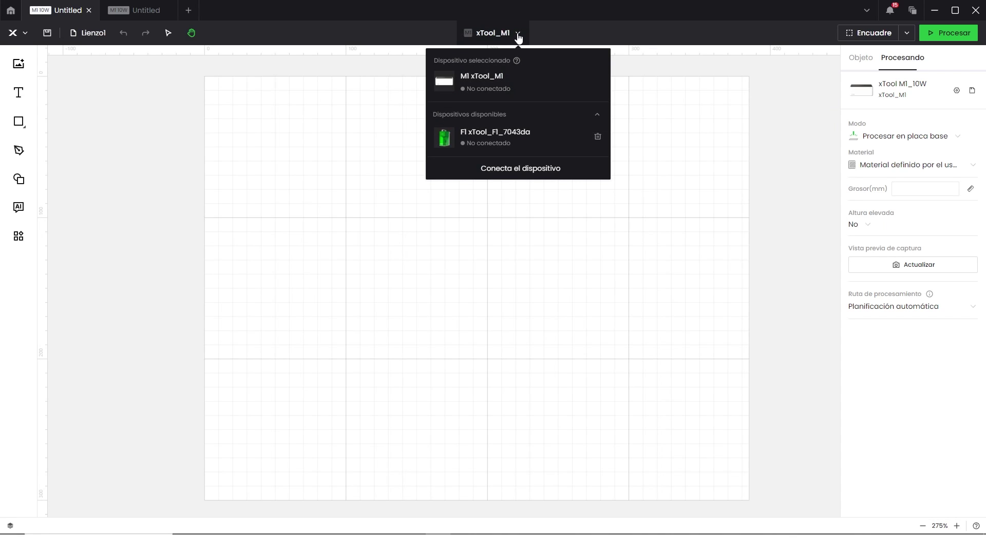
left_click(553, 169)
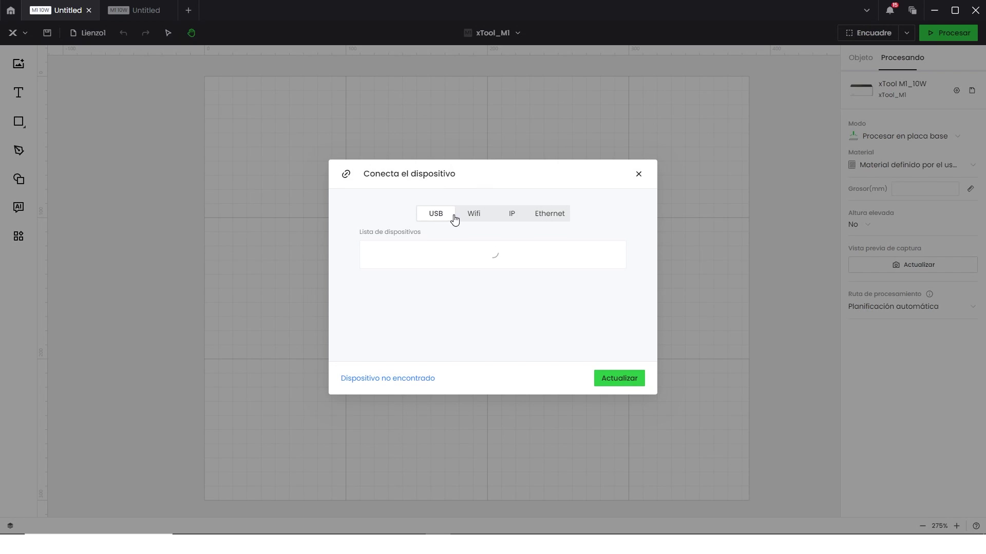
left_click(639, 175)
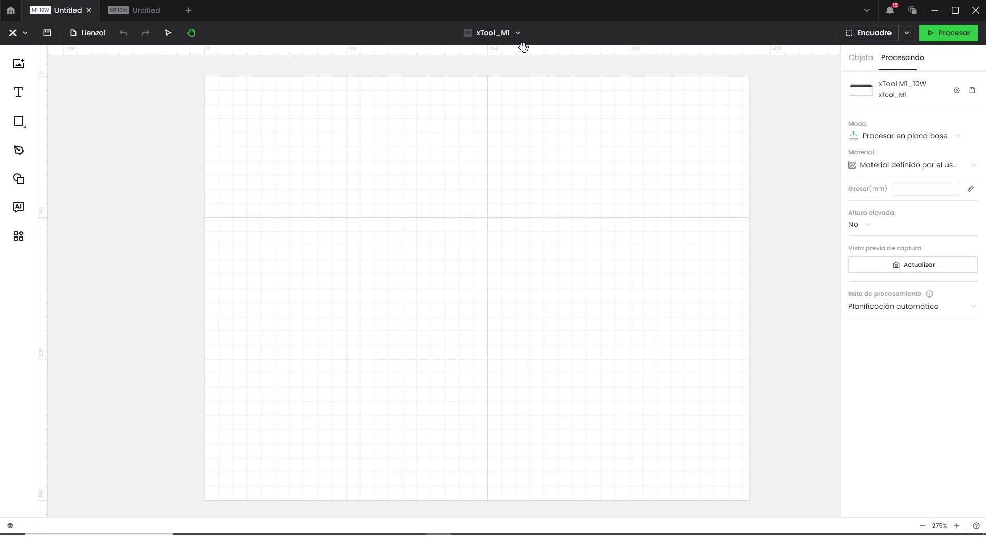
left_click(519, 34)
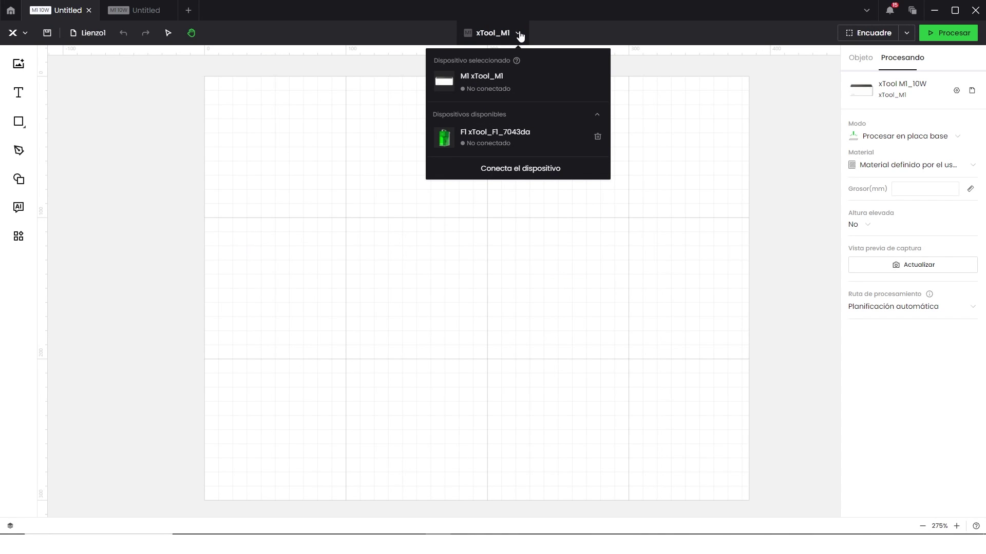
mouse_move(488, 86)
left_click(554, 31)
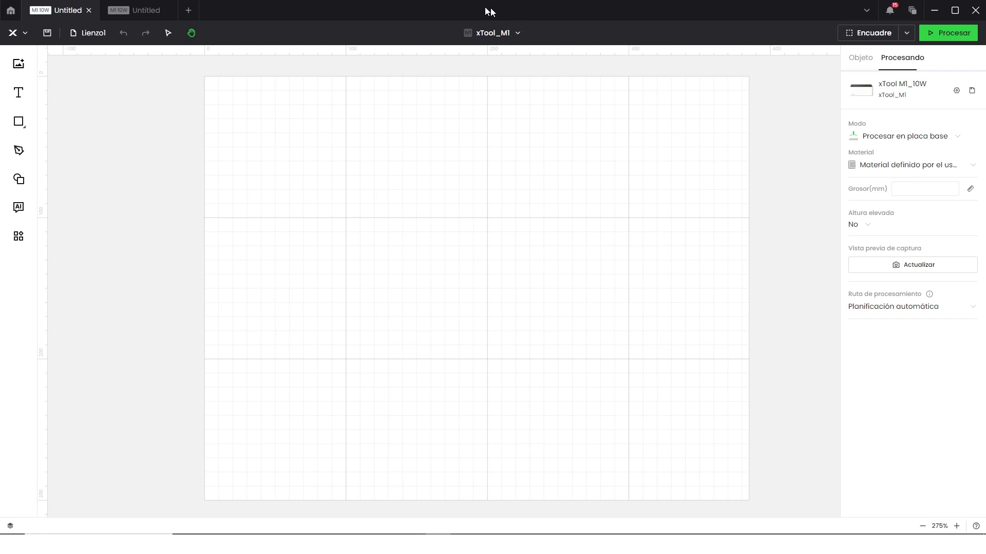
Review the processing tasks in progress and the history of completed jobs
left_click(912, 11)
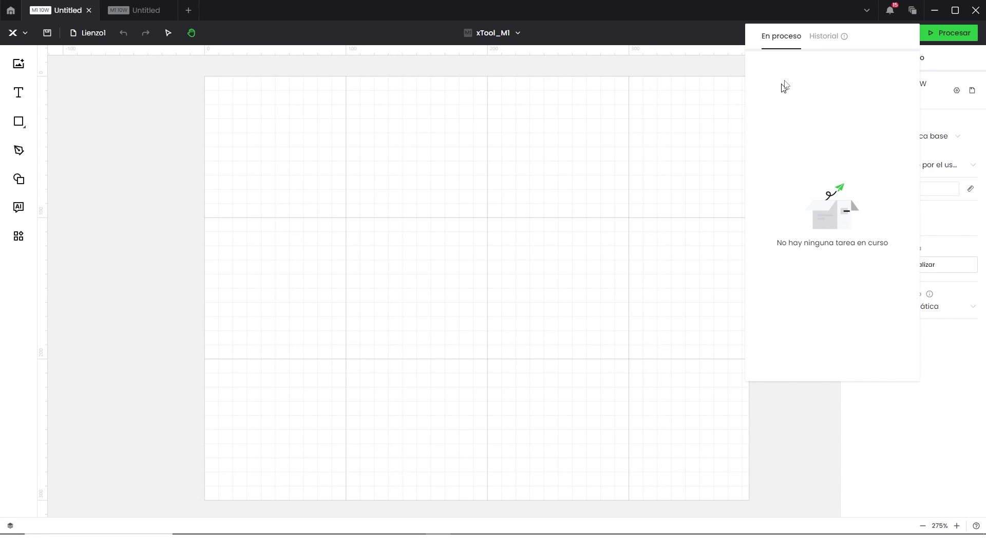
left_click(828, 37)
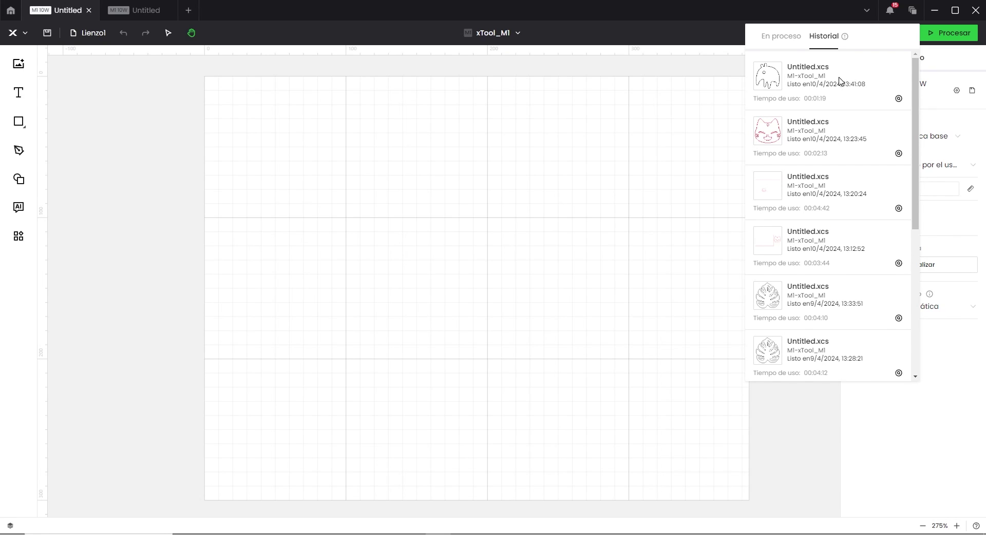
left_click(775, 41)
left_click(912, 11)
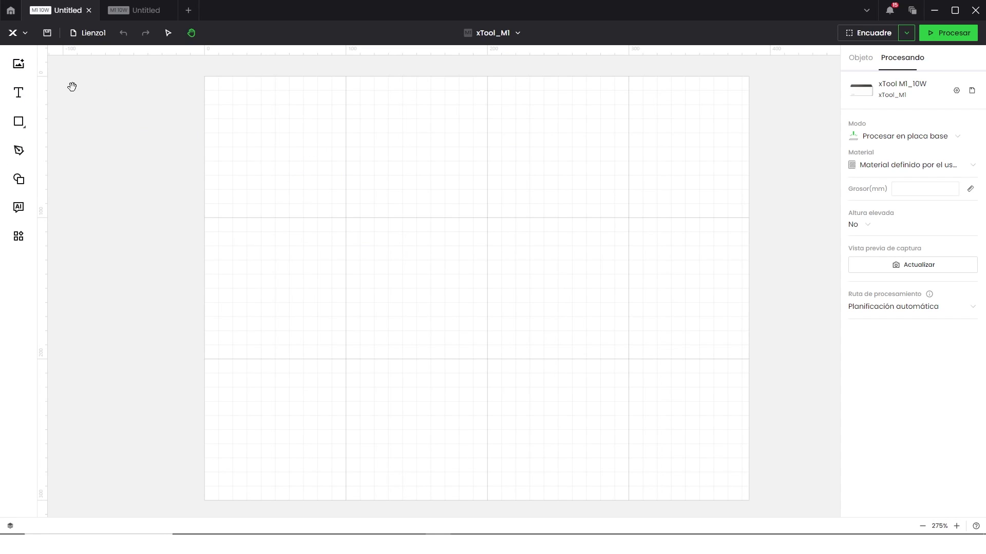
Import the image Koala.jpg and scale it down to about 84 × 78 mm at the canvas origin
left_click(18, 66)
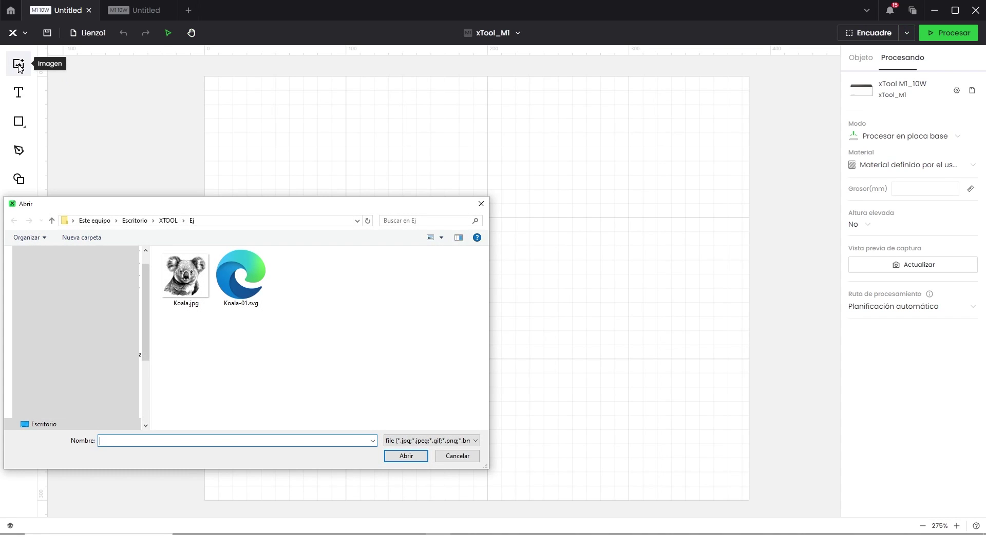
double_click(178, 289)
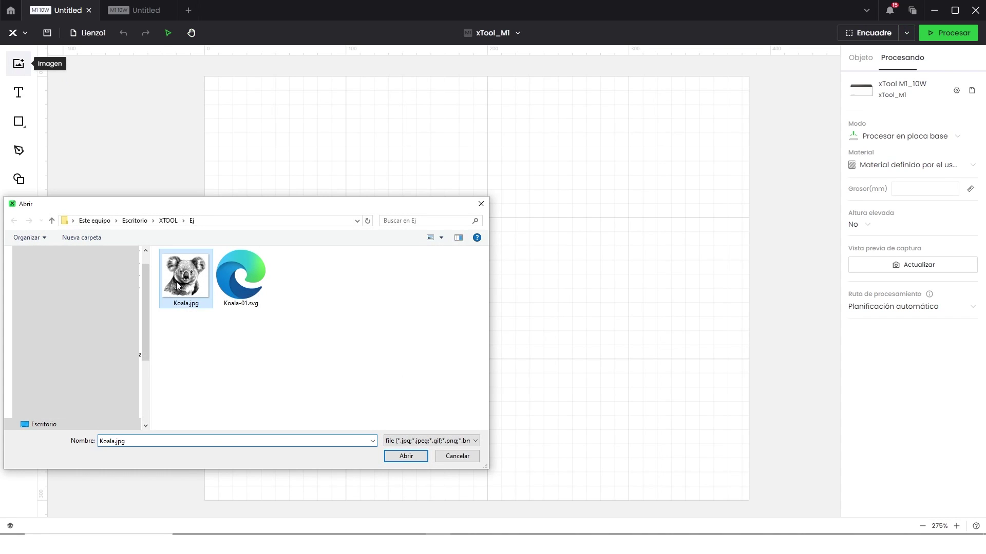
left_click_drag(472, 326, 324, 187)
Import Koala-01.svg scaled to fit the canvas, shrink it to about 80 × 77 mm and place it to the right of the first koala
left_click(18, 64)
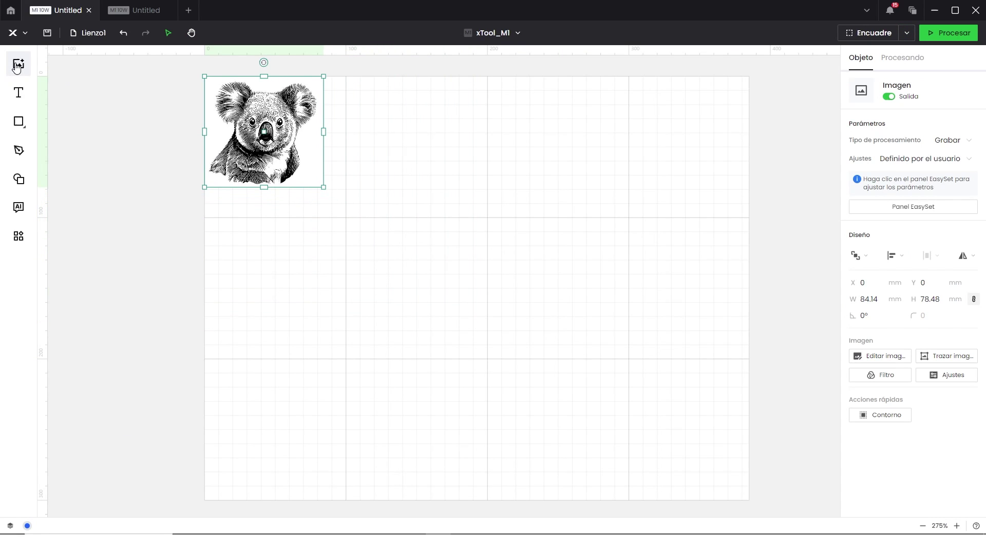
left_click(246, 281)
double_click(245, 281)
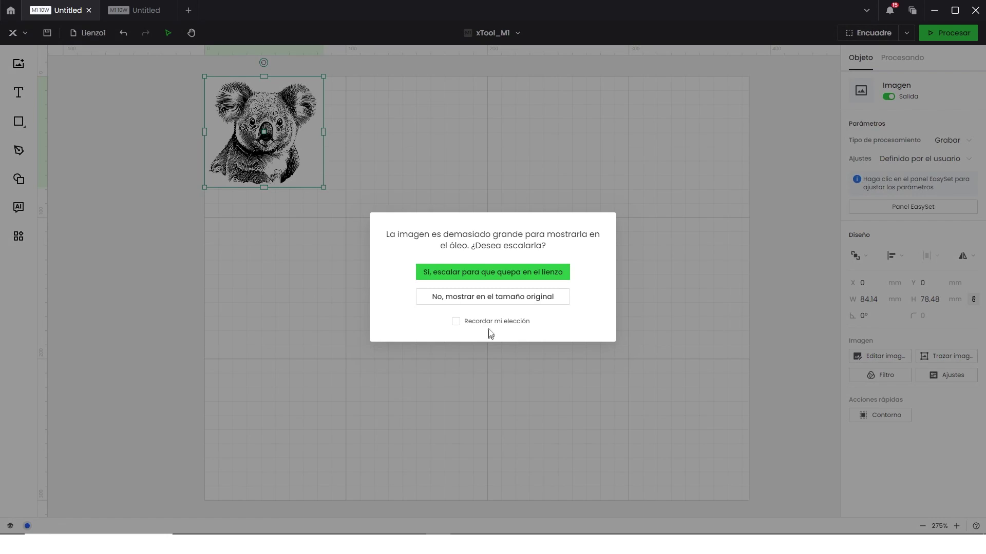
left_click(471, 271)
left_click_drag(641, 500, 317, 186)
left_click_drag(213, 121, 349, 122)
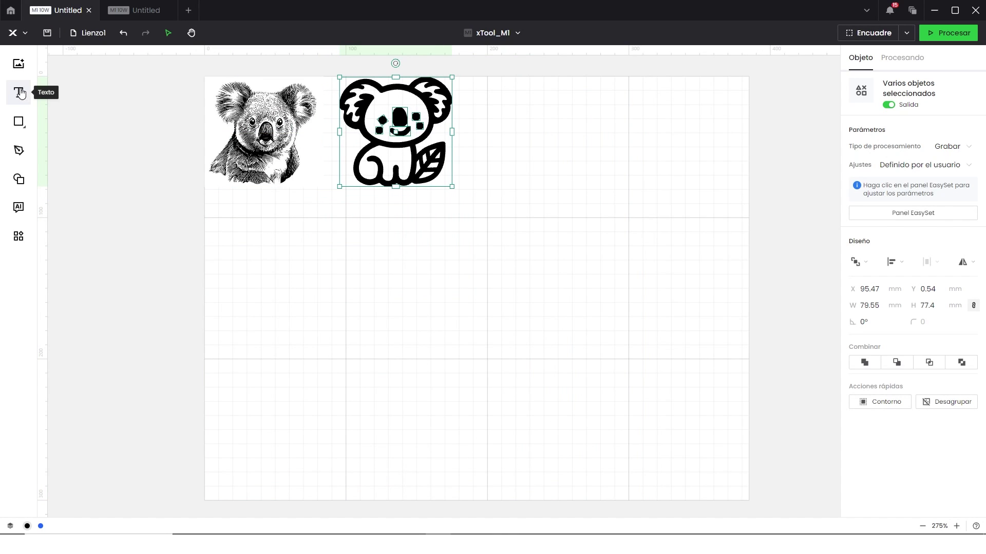
Add a text object in the middle of the canvas, below the koalas, and make it read "Hola"
left_click(20, 92)
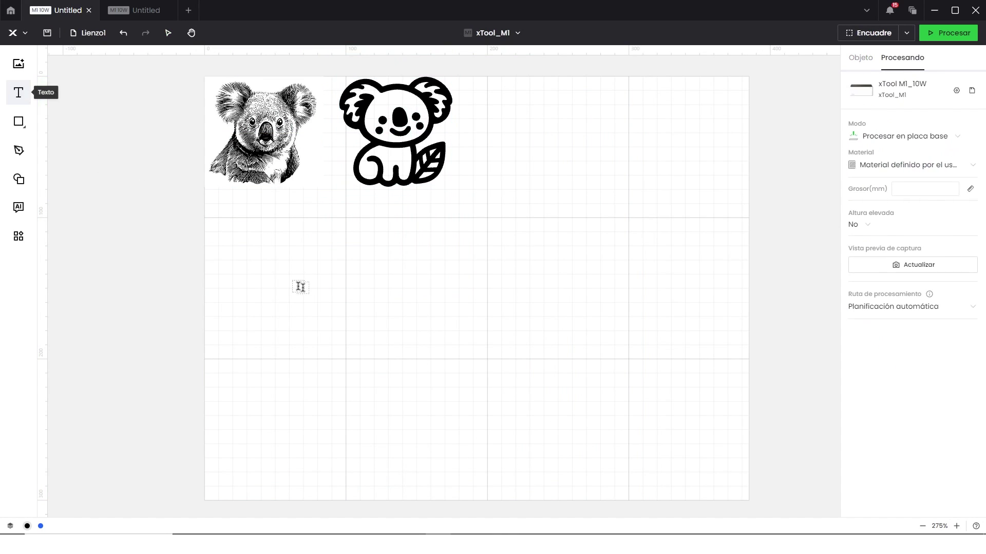
left_click(389, 271)
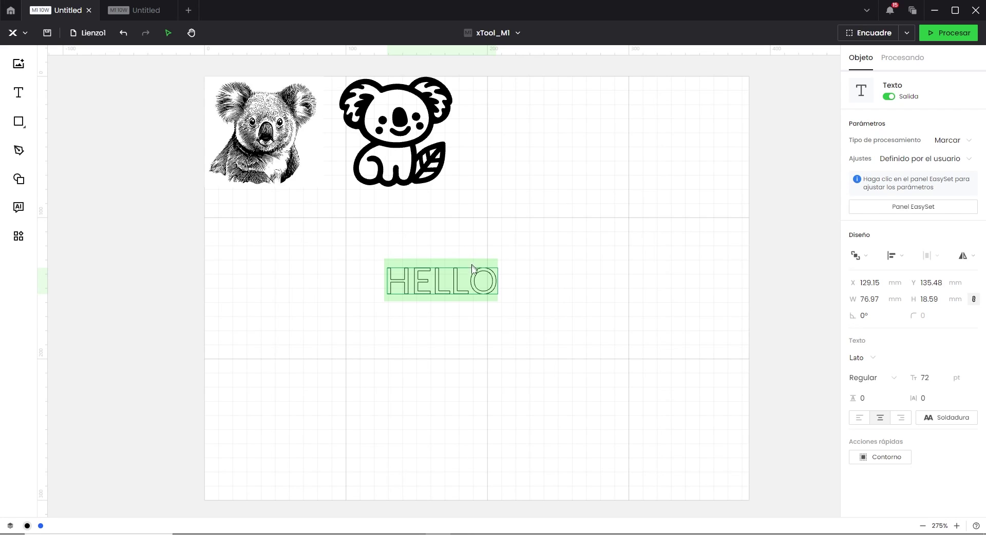
left_click(392, 280)
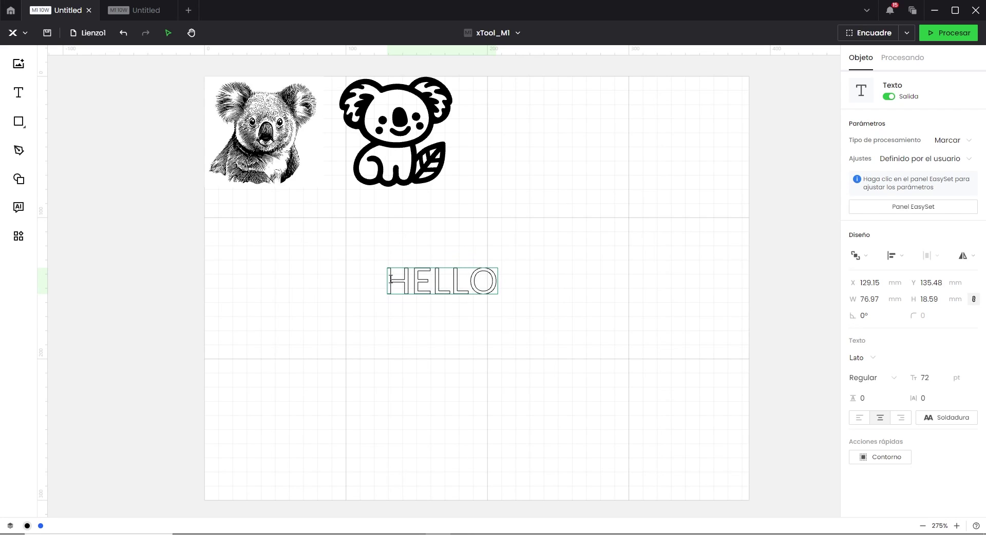
left_click_drag(390, 282, 508, 294)
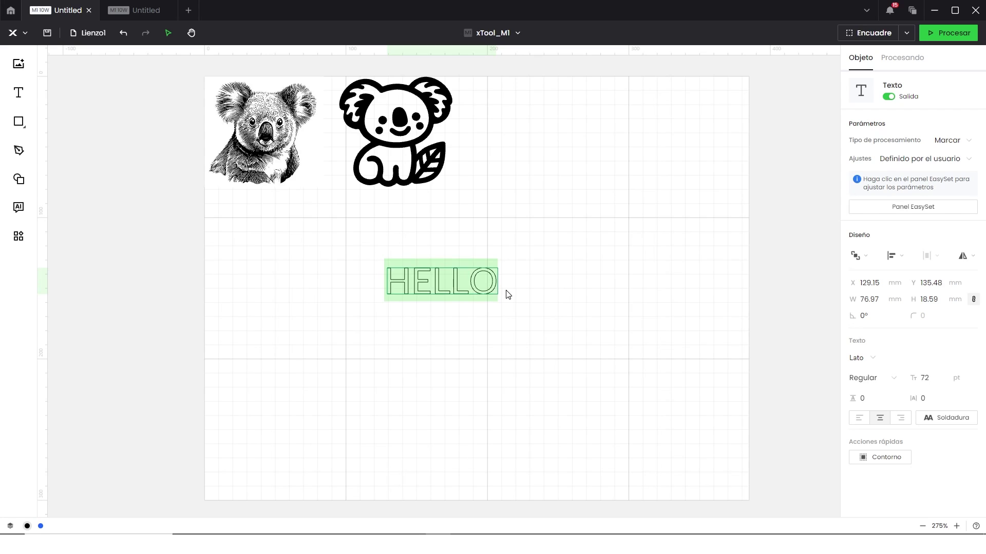
type("Hola")
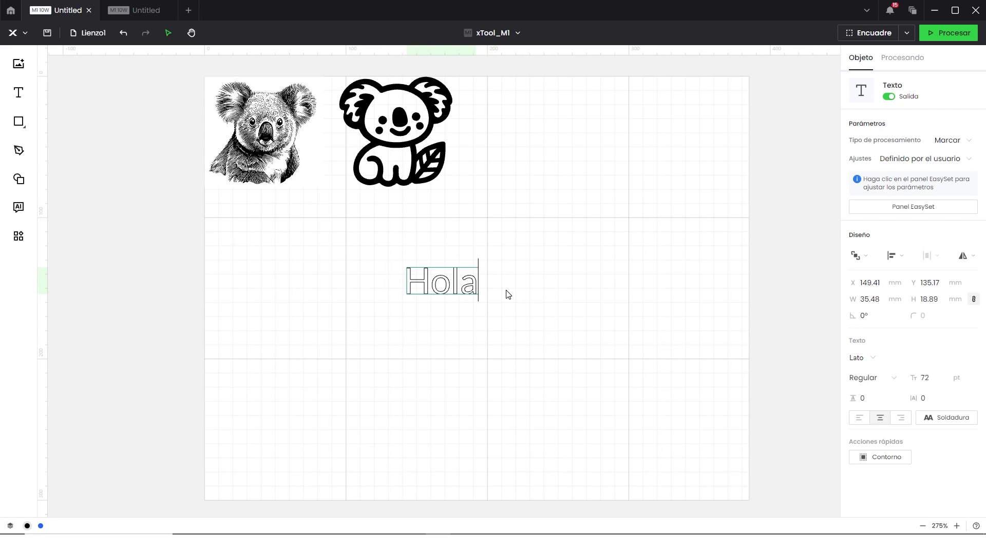
key("Escape")
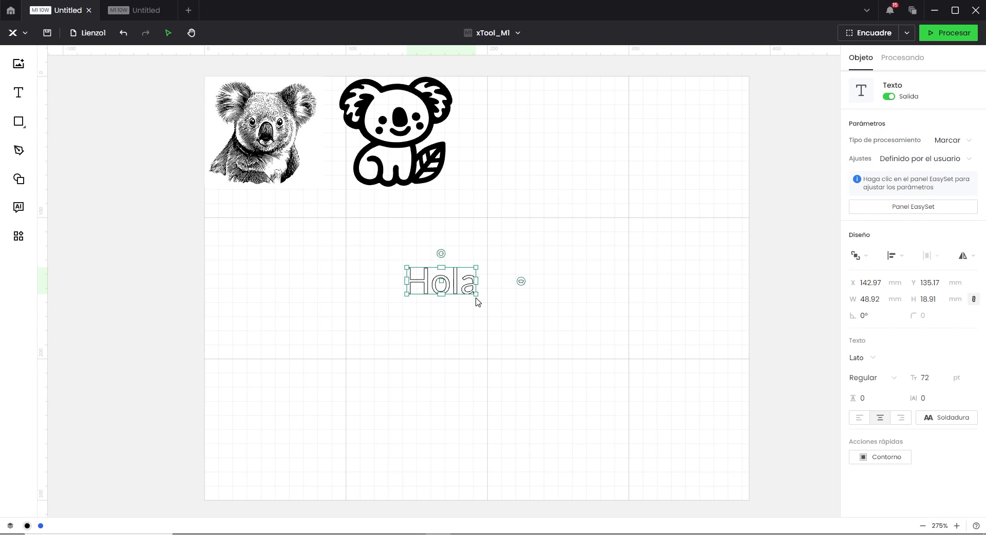
Enlarge the Hola text proportionally to about 93 × 36 mm
left_click_drag(475, 296, 538, 318)
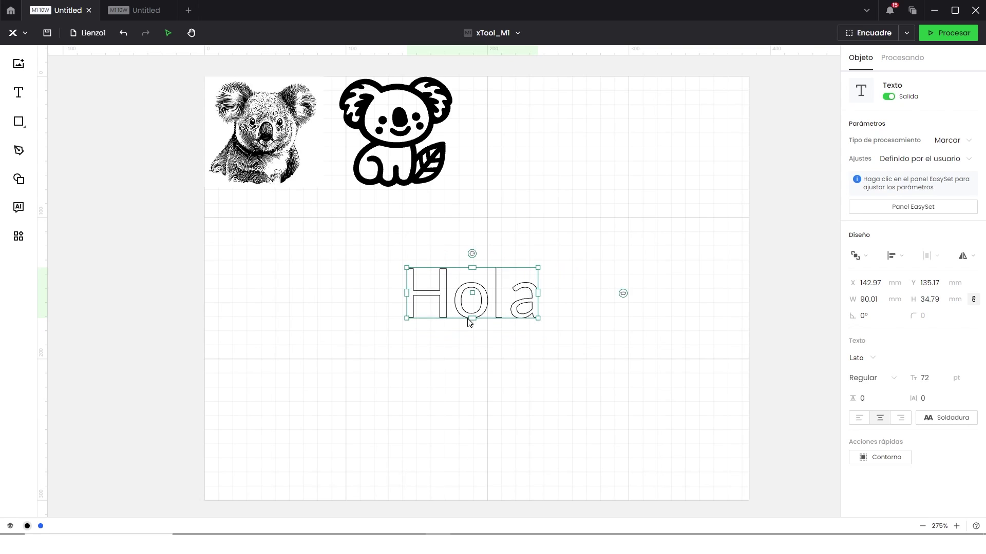
left_click(475, 257)
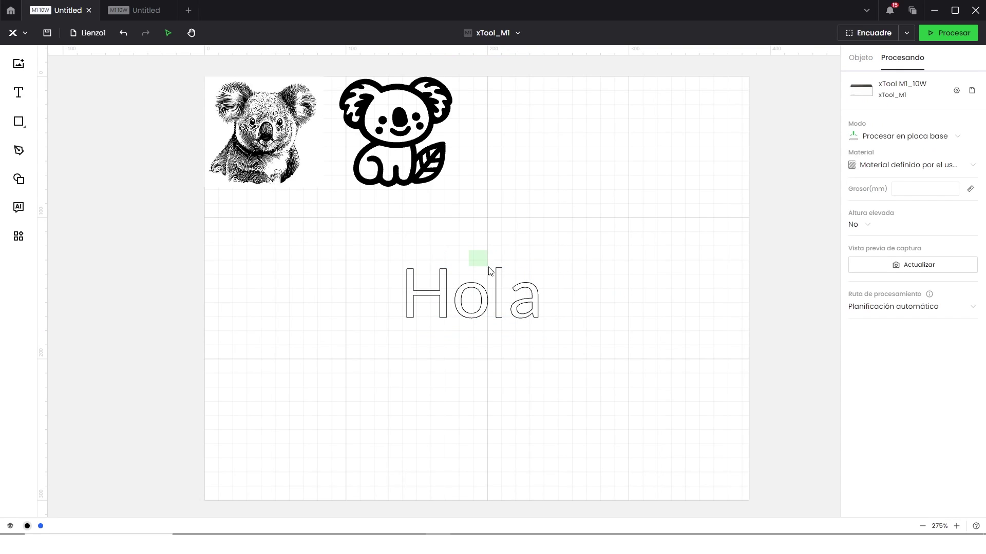
left_click(469, 300)
mouse_move(472, 253)
left_mouse_down()
mouse_move(491, 257)
mouse_move(473, 255)
left_mouse_up()
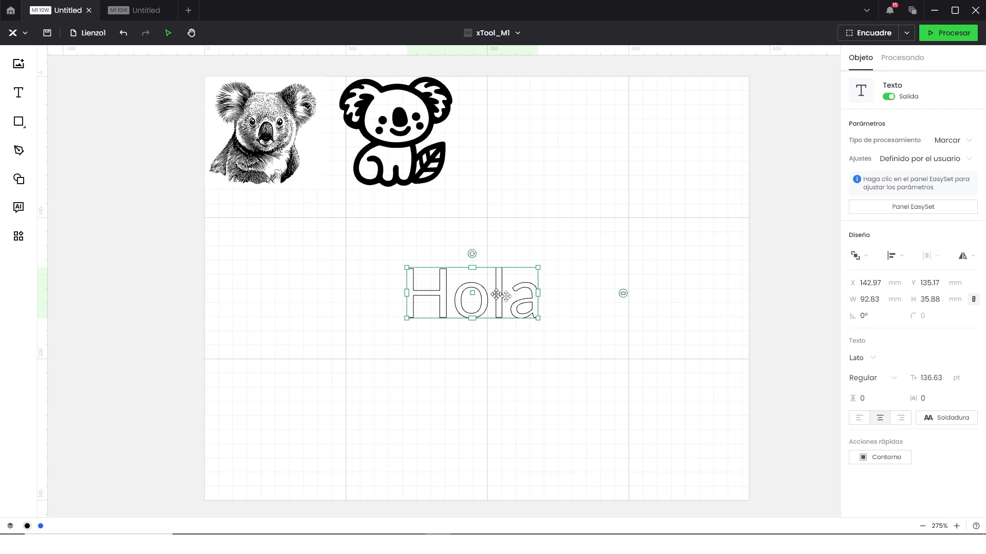
mouse_move(623, 293)
left_mouse_down()
mouse_move(623, 319)
mouse_move(621, 294)
left_mouse_up()
Review the general processing settings and the processing types offered for the Hola text, keeping Marcar
left_click(902, 58)
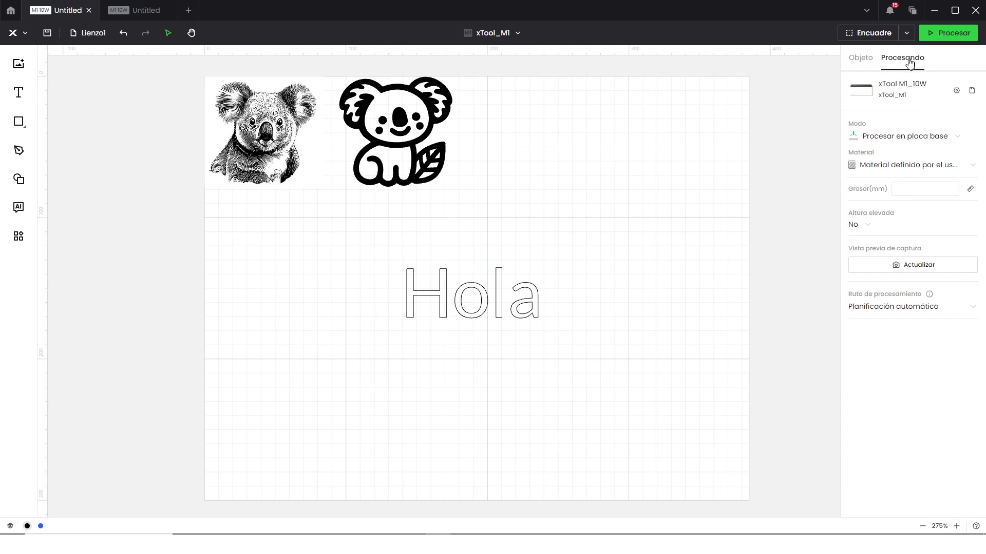
left_click(857, 59)
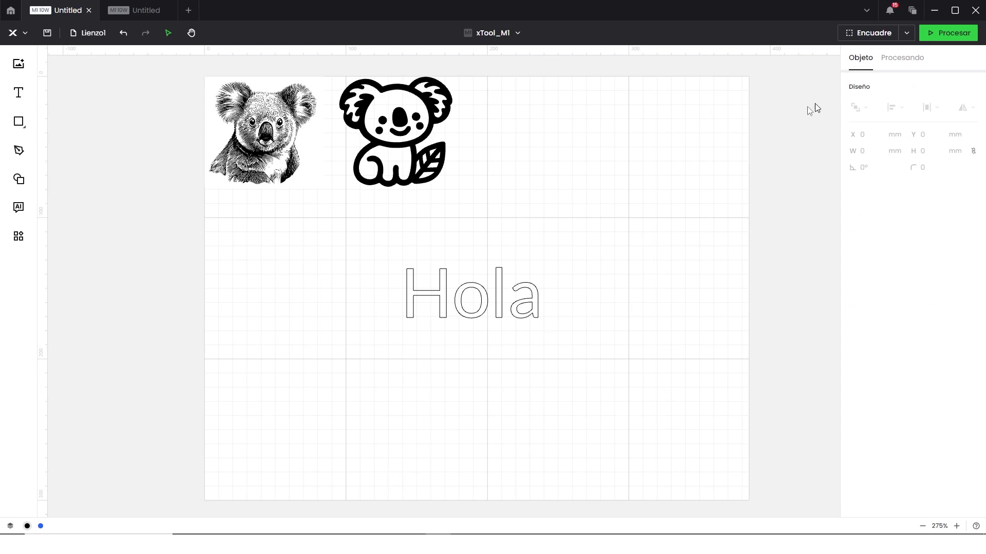
left_click(442, 307)
left_click_drag(442, 307, 443, 307)
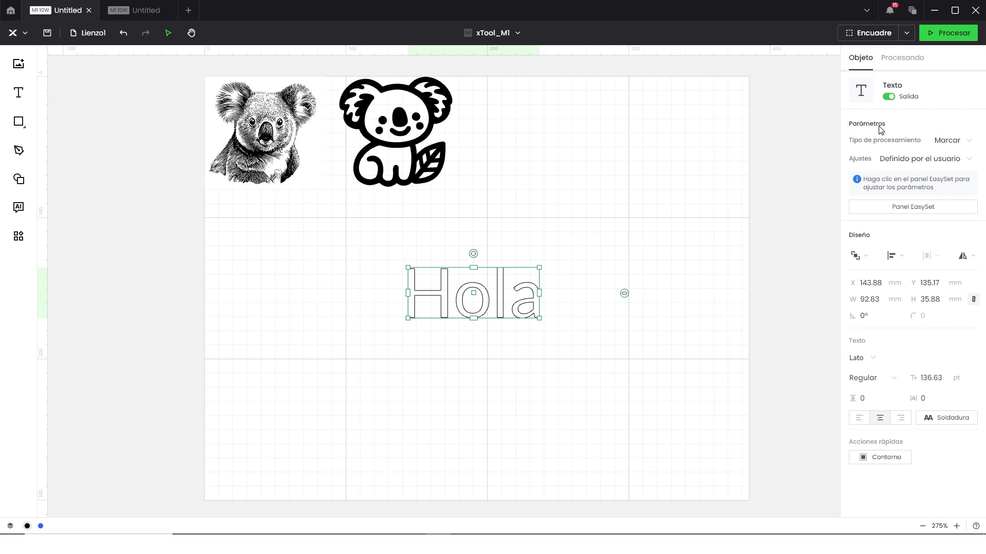
left_click(968, 144)
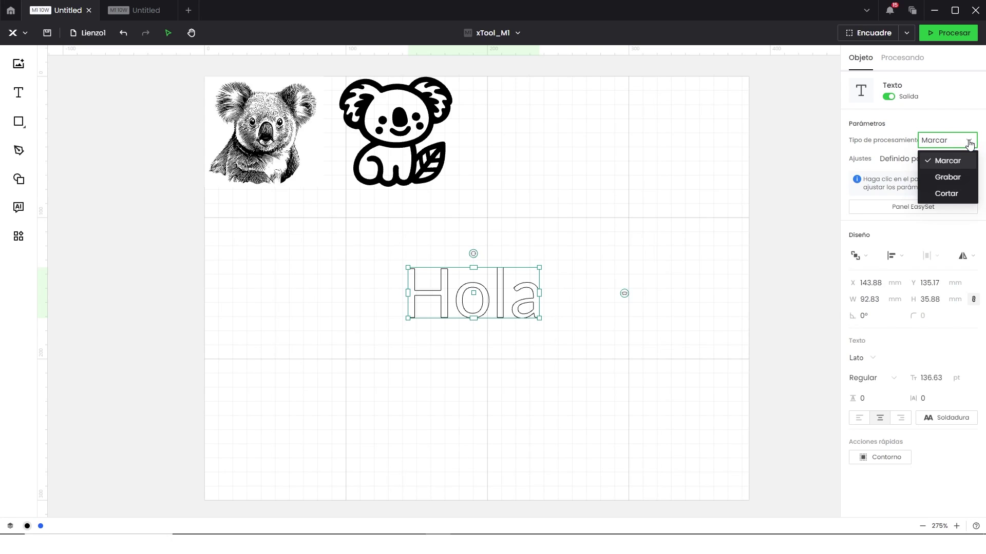
left_click(952, 160)
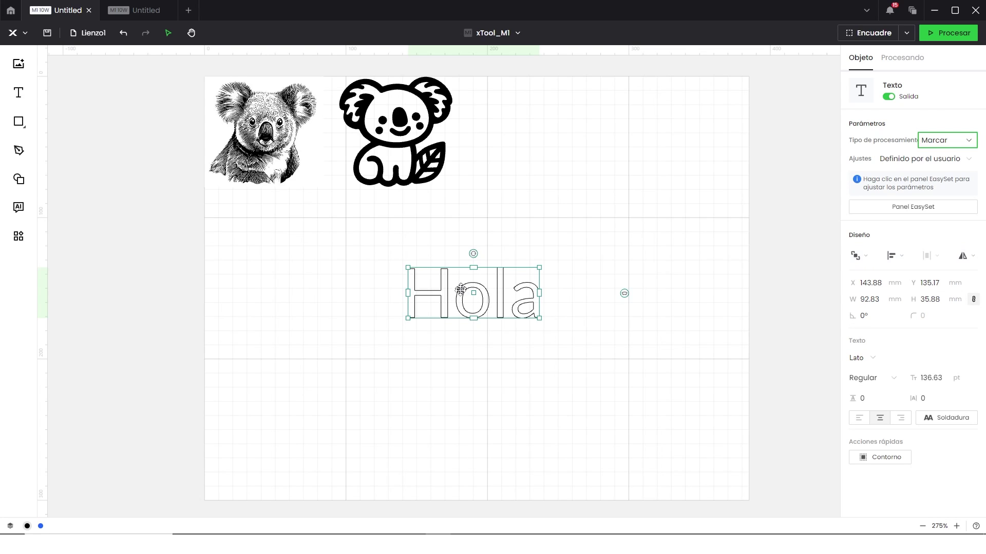
Set the Hola text's font to Dancing Script and enlarge it to about 118 × 59 mm
left_click(875, 363)
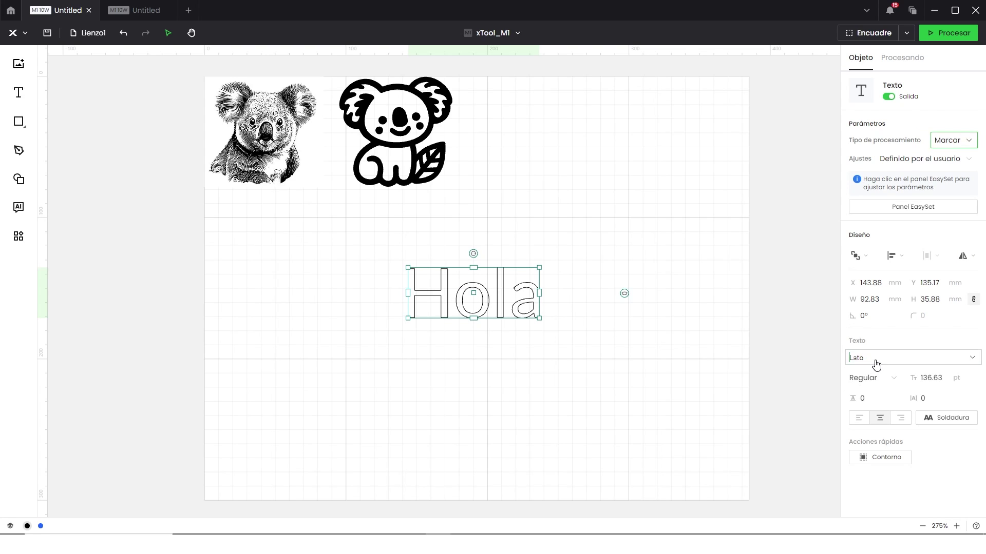
left_click(880, 290)
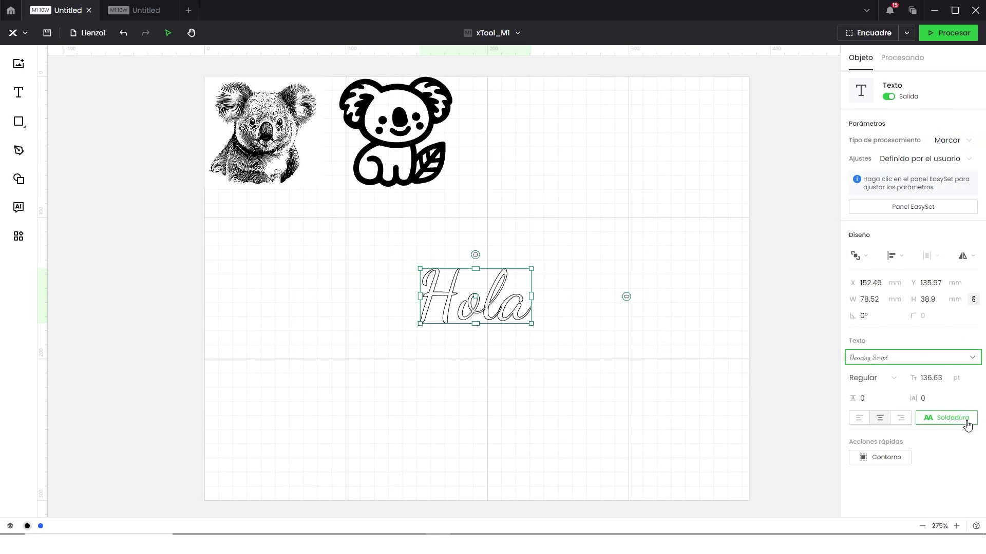
left_click_drag(531, 324, 587, 353)
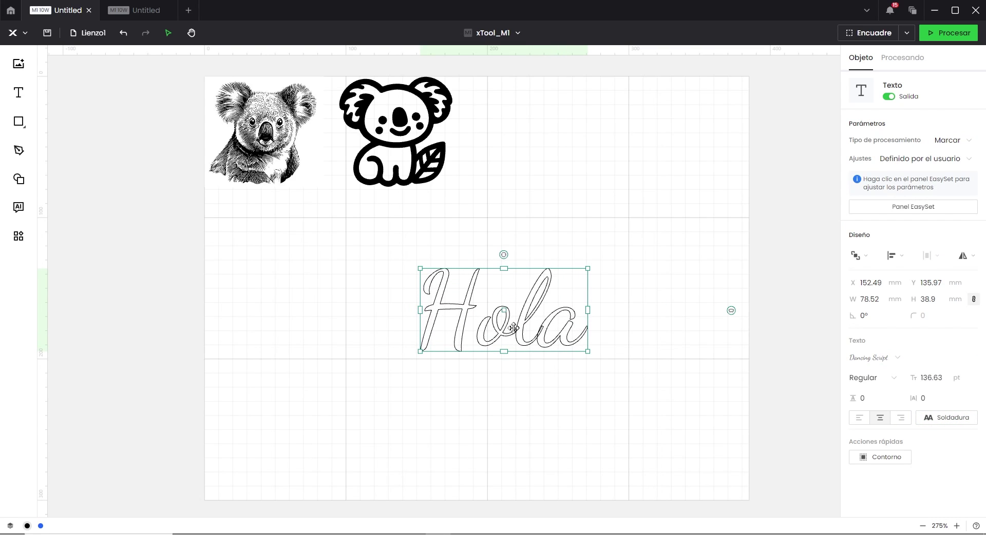
Weld the Hola letters into a single vector and add an outline around it with an 8 mm offset
left_click(955, 419)
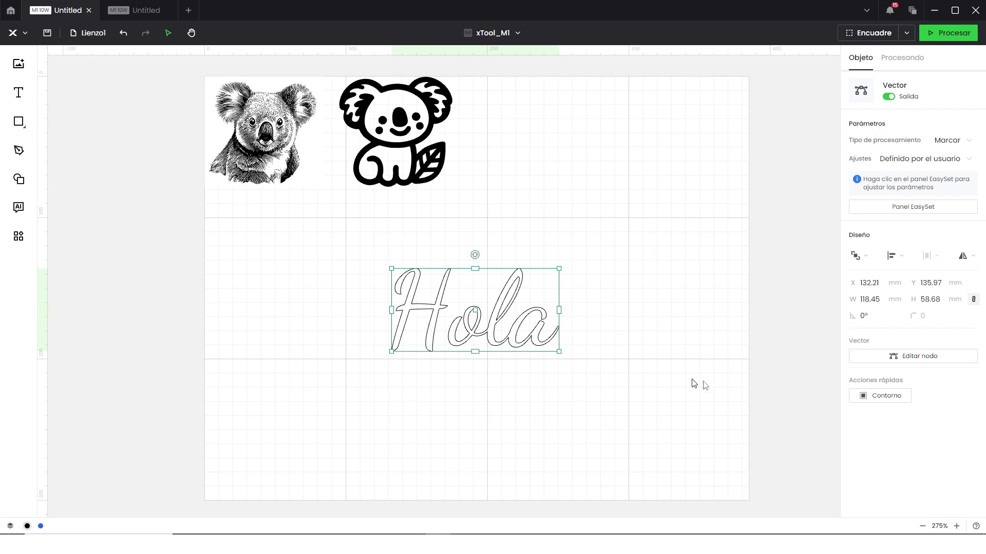
left_click(886, 396)
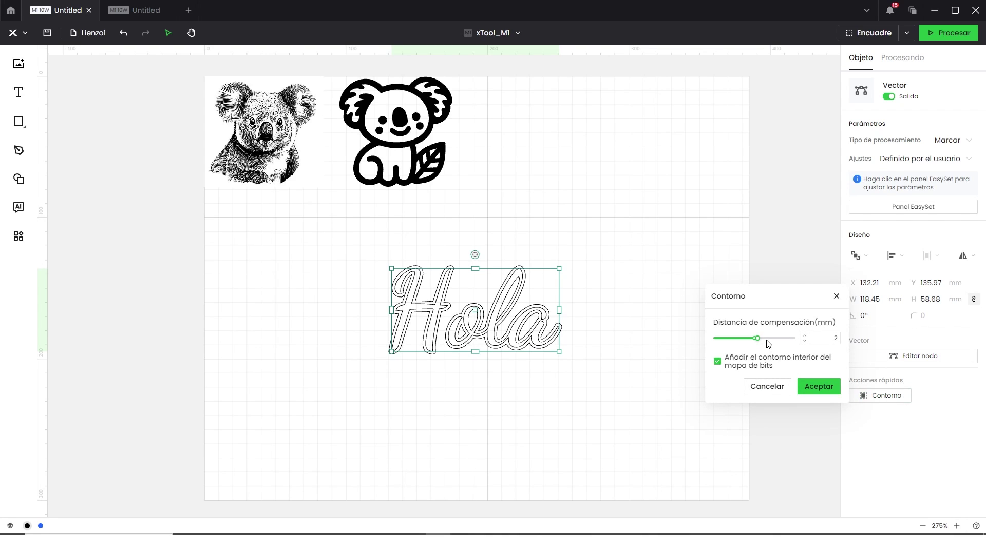
left_click(768, 338)
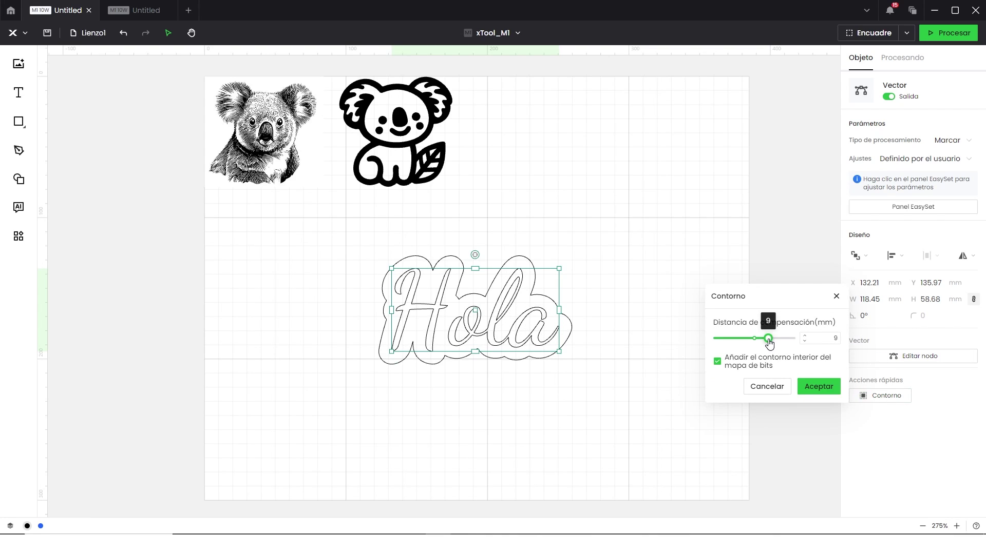
left_click_drag(768, 338, 766, 339)
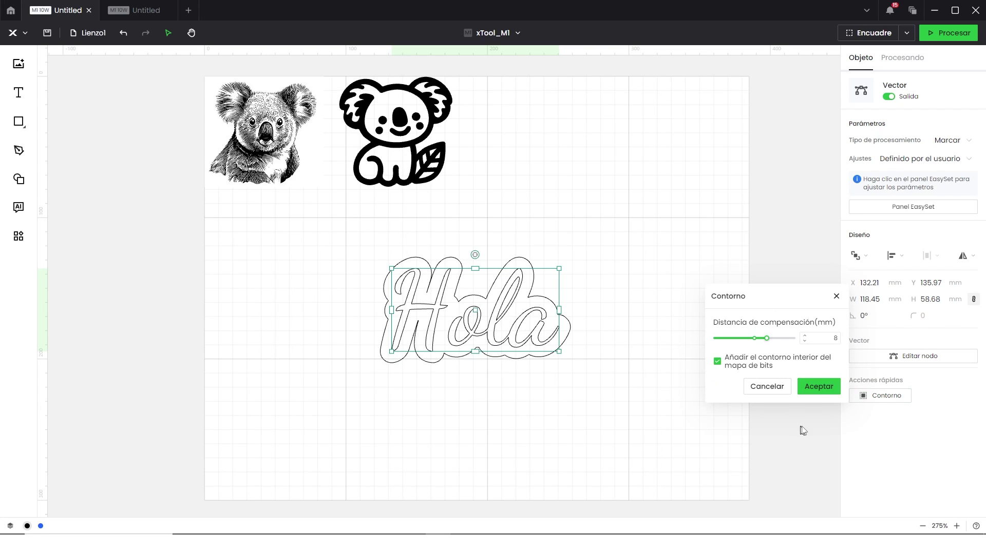
left_click(819, 388)
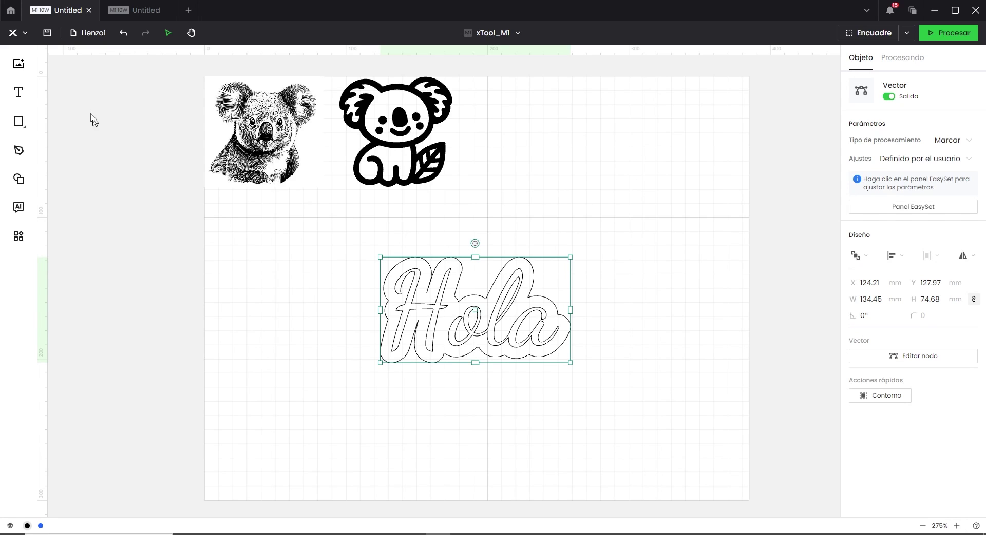
Draw a near-square rectangle to the right of the koalas and a circle of about 54 × 52 mm beside it
mouse_move(20, 125)
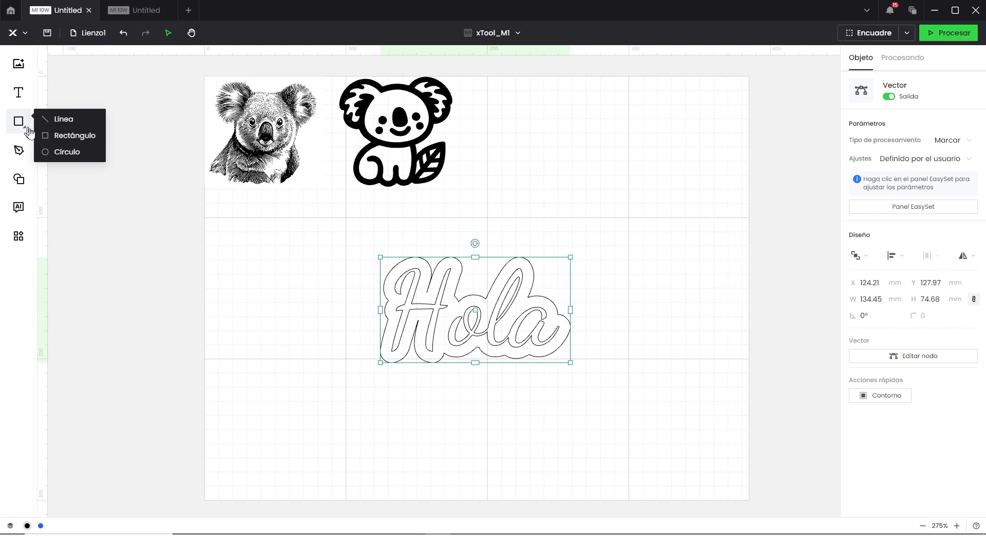
left_click(48, 136)
left_click_drag(491, 87, 558, 152)
mouse_move(21, 124)
left_click(64, 152)
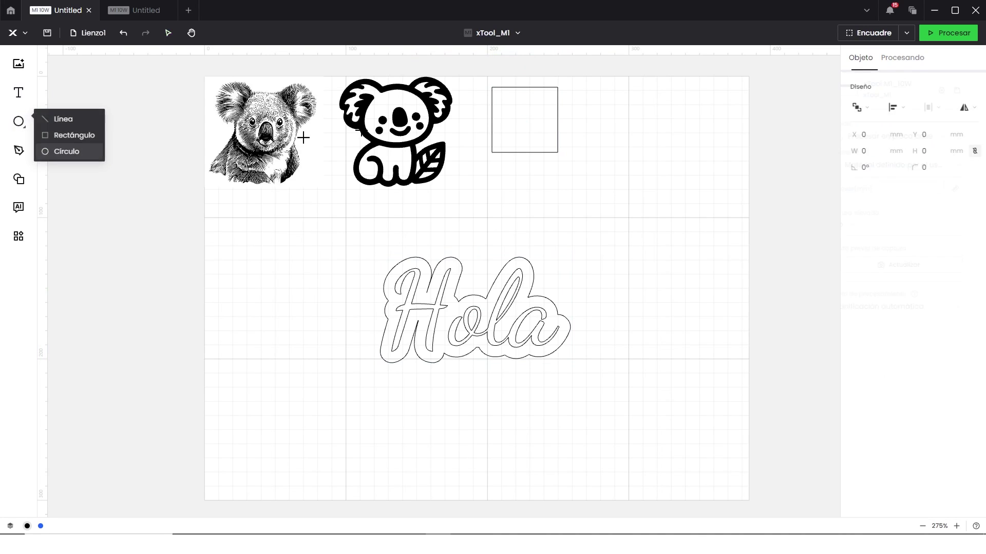
left_click_drag(581, 90, 652, 160)
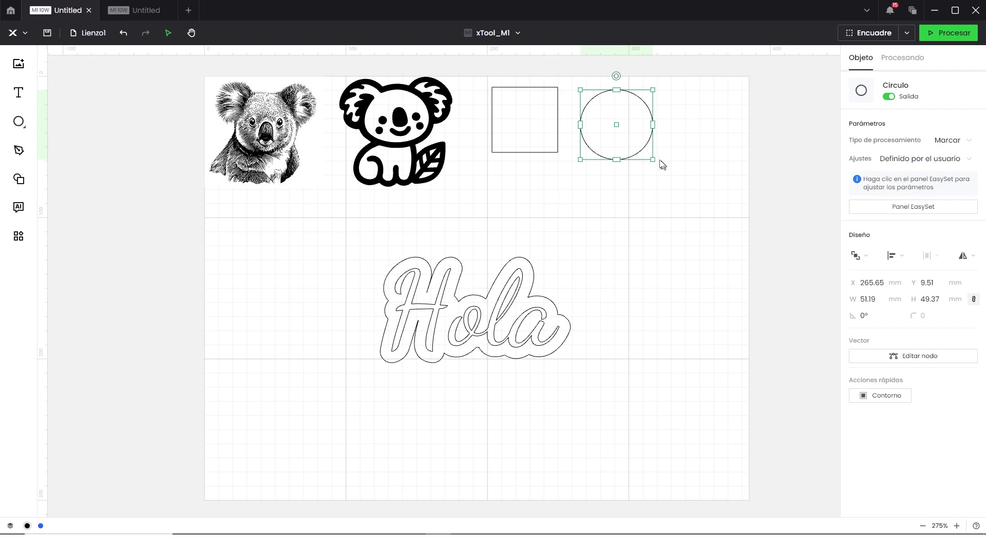
left_click_drag(652, 159, 633, 167)
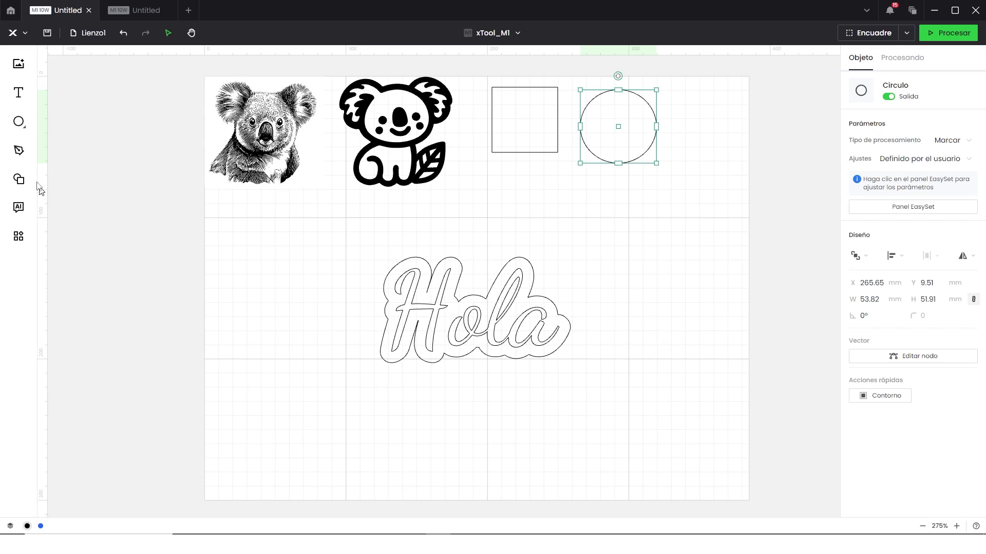
Insert the octopus from the Animal shapes, enlarge it to about 58 × 64 mm and place it below the rectangle and circle
mouse_move(15, 121)
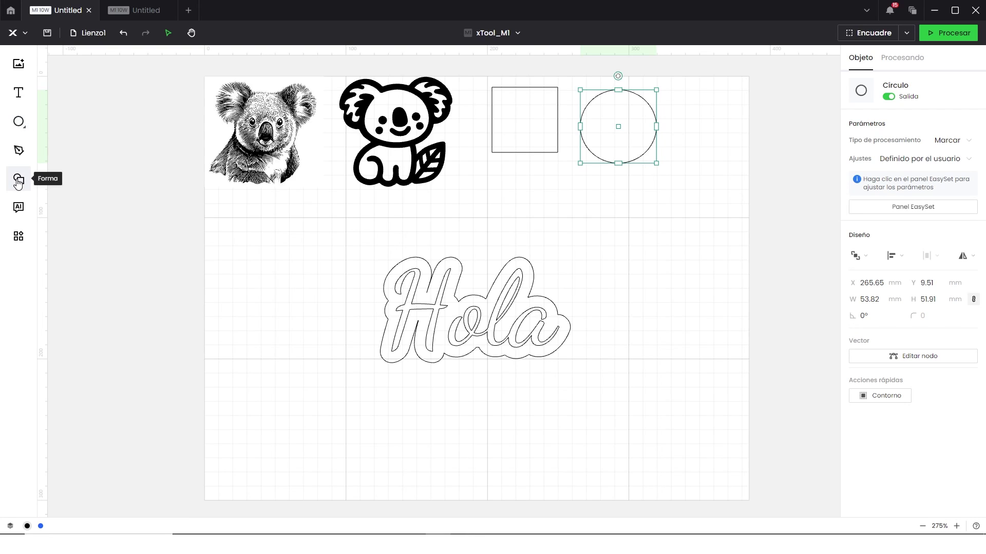
left_click(18, 181)
scroll(85, 195, "down", 4)
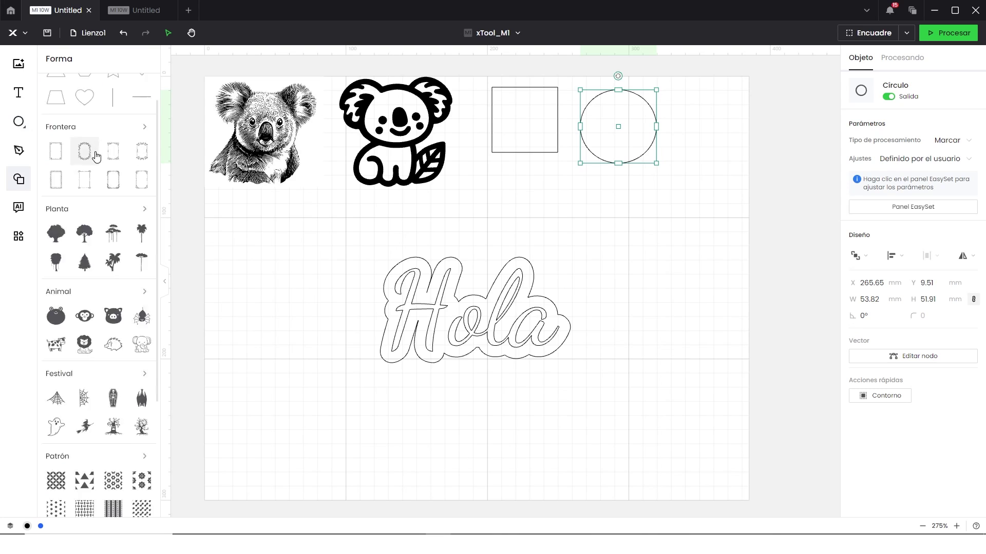
scroll(84, 247, "up", 3)
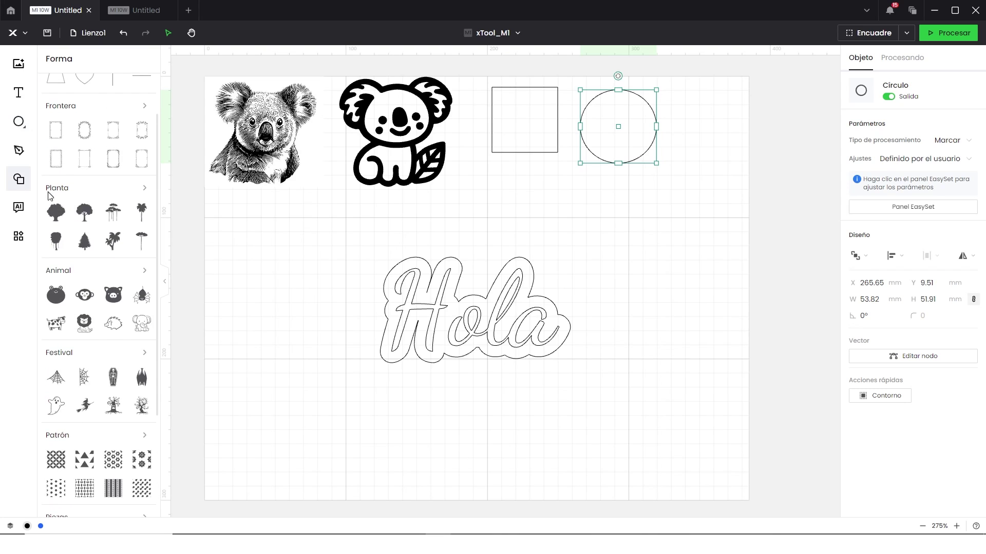
left_click(145, 272)
scroll(107, 269, "down", 3)
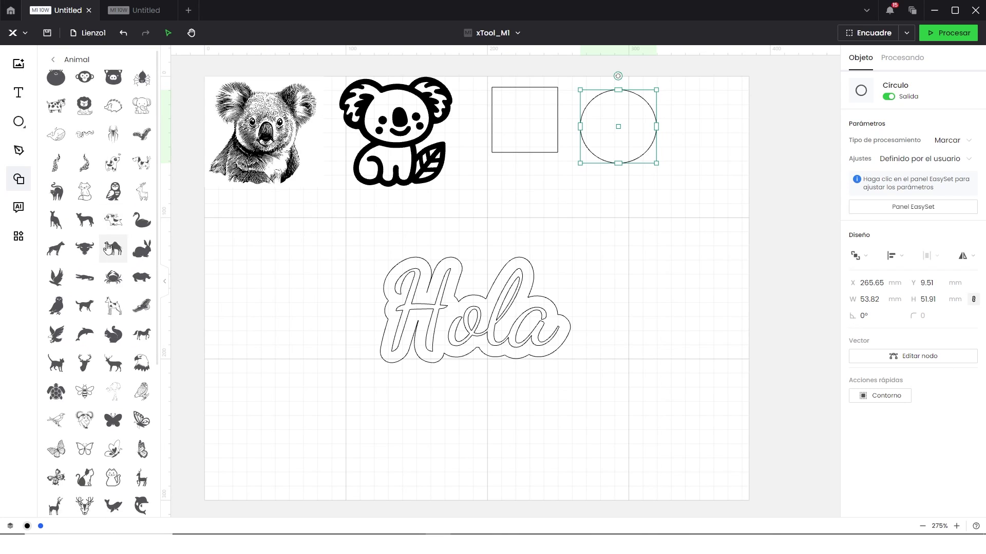
scroll(107, 269, "down", 1)
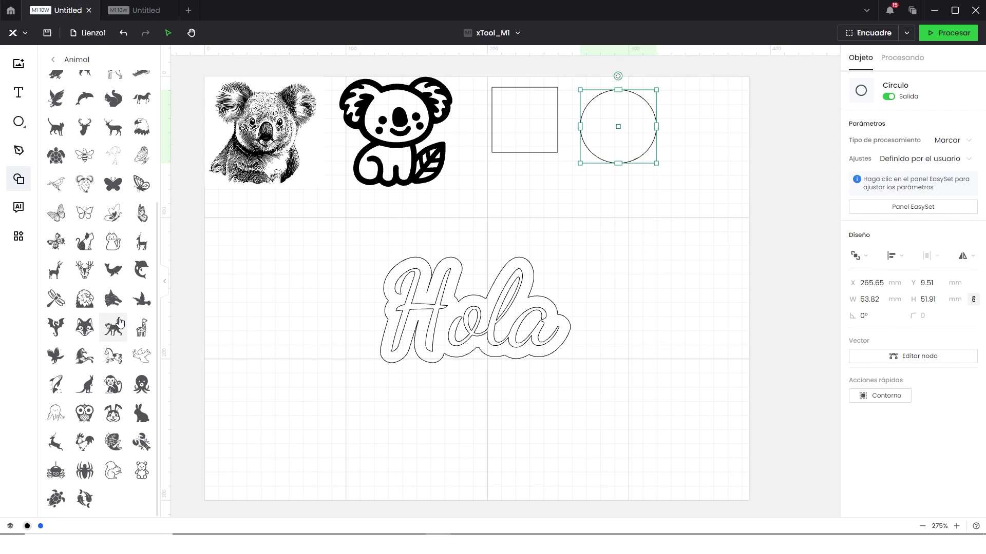
left_click(140, 389)
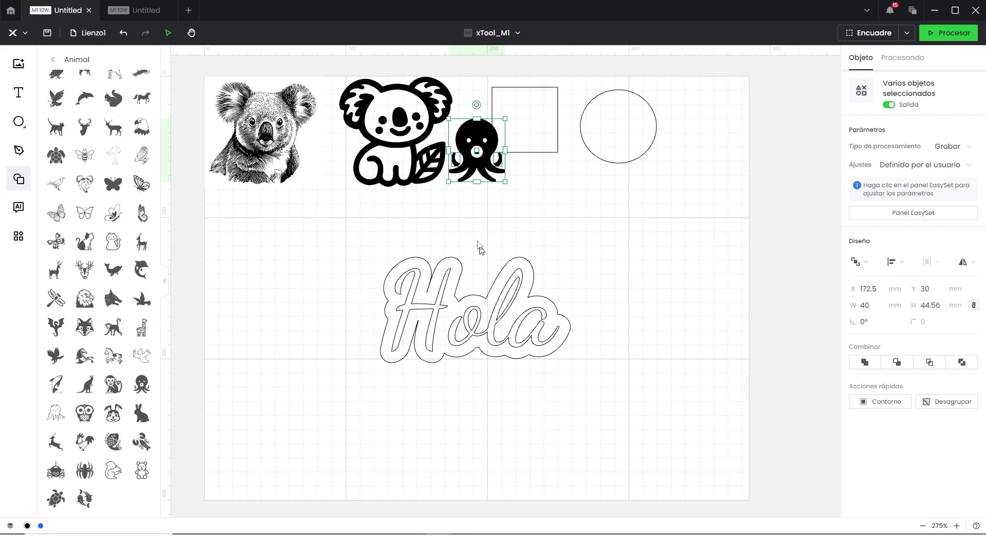
left_click_drag(504, 182, 588, 231)
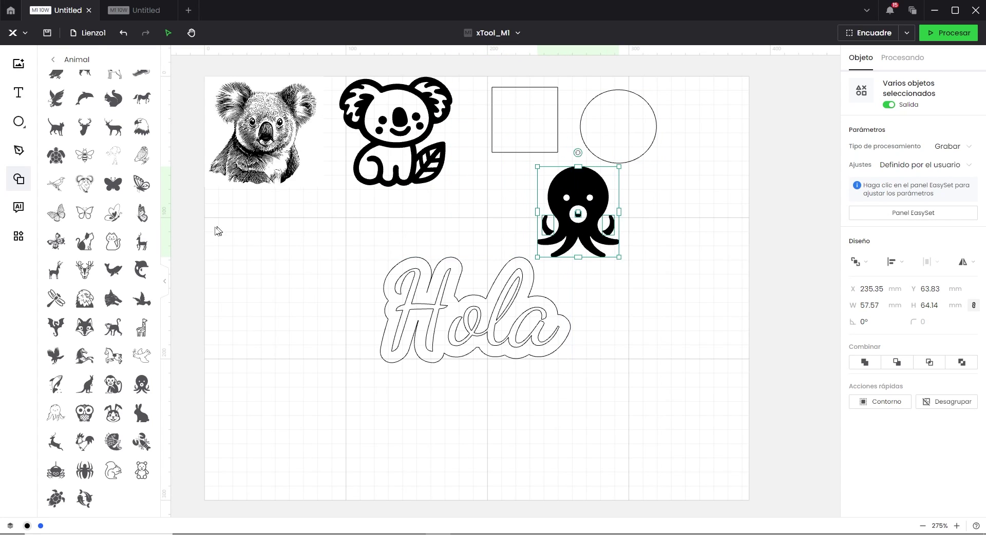
left_click(208, 235)
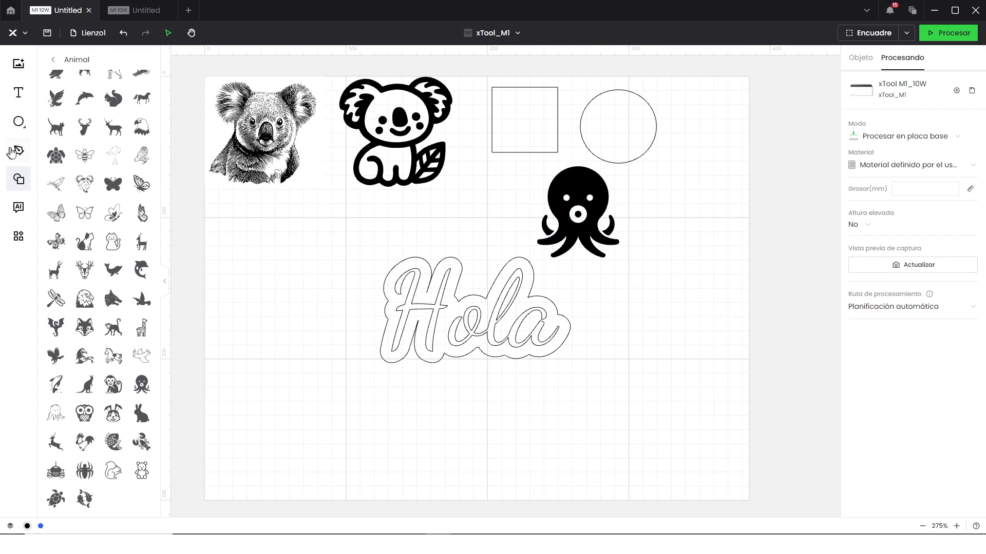
left_click(15, 181)
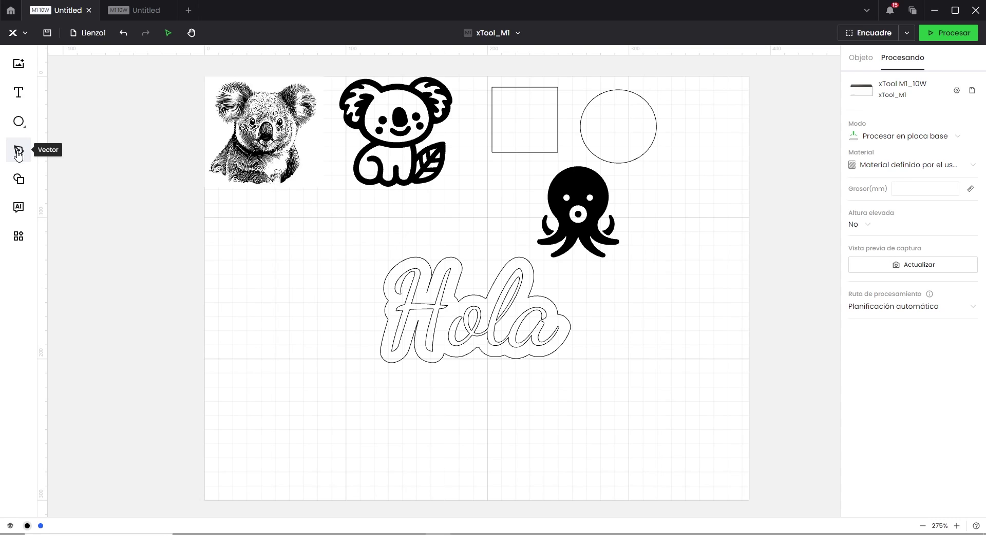
Draw a closed seven-point crown about 66 × 51 mm with the Vector tool to the left of the Hola text
left_click(18, 151)
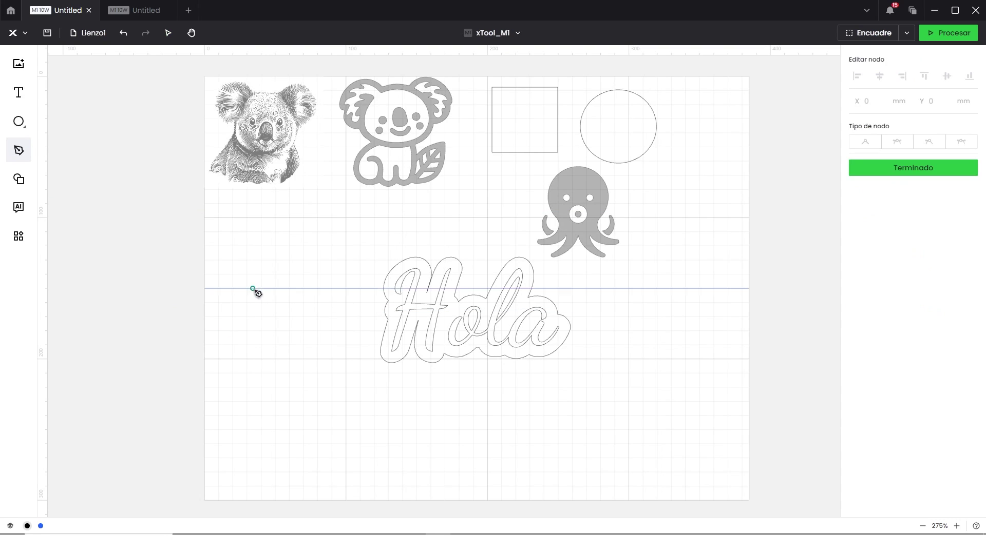
left_click(265, 320)
left_click(230, 269)
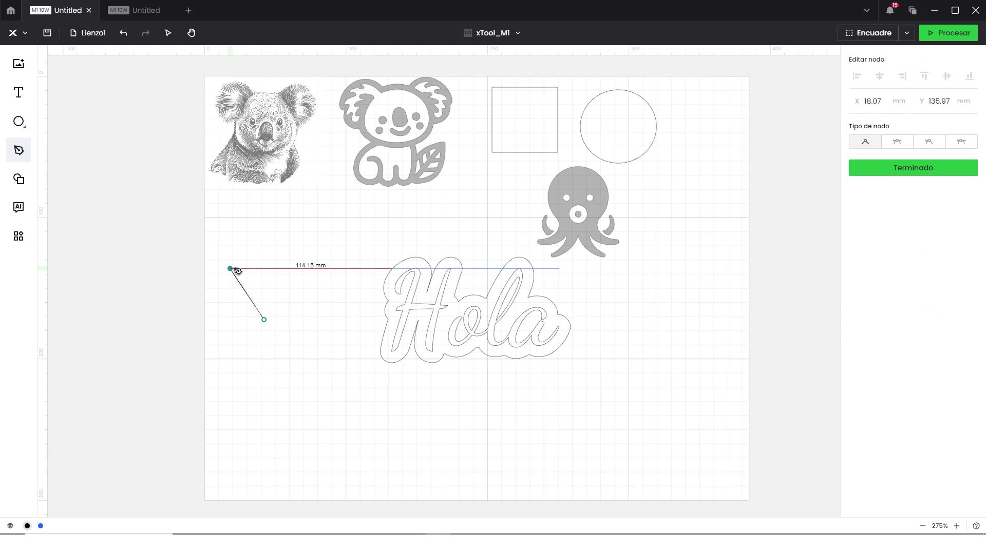
left_click(264, 277)
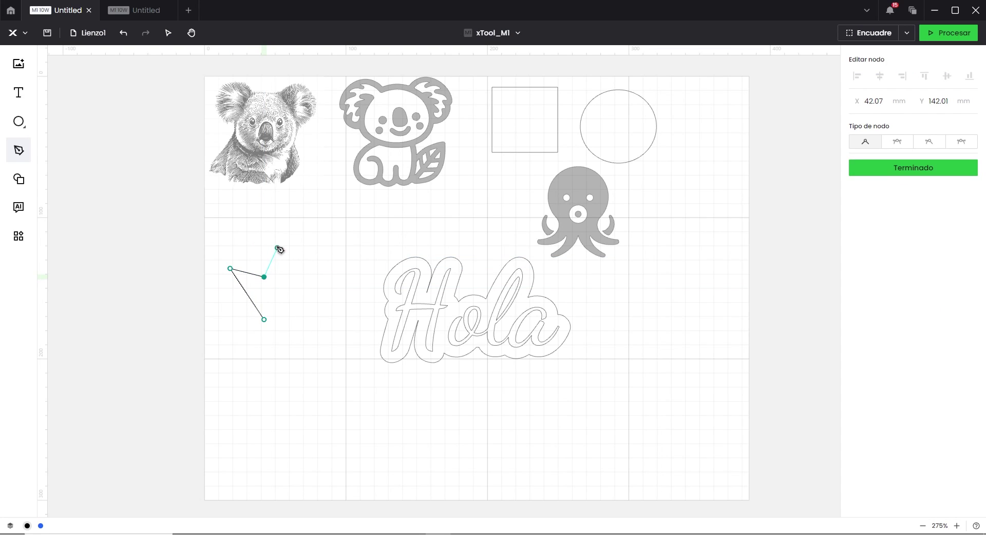
left_click(277, 247)
left_click(292, 277)
left_click(323, 264)
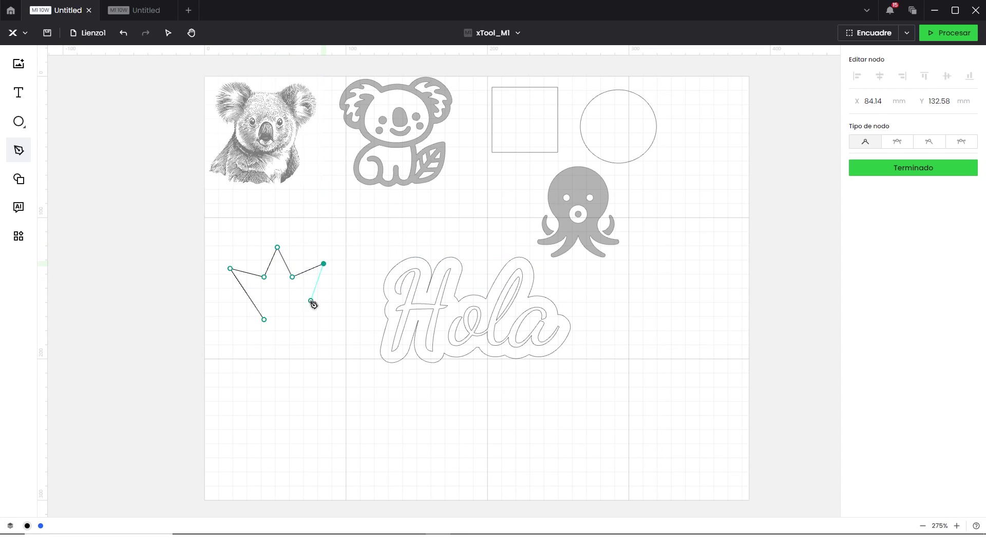
left_click(292, 319)
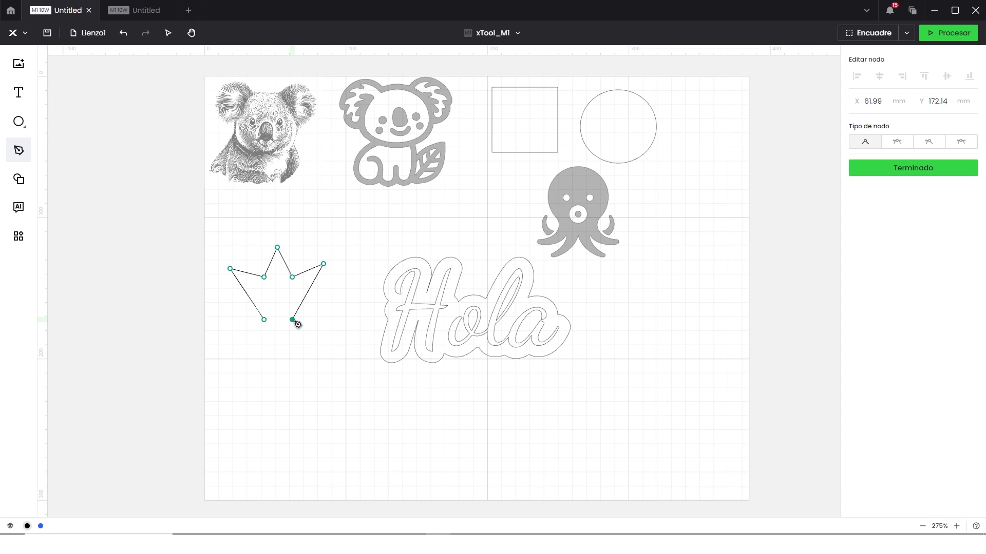
left_click(265, 321)
left_click(263, 320)
Move the crown's two bottom nodes outward to widen its base
left_click_drag(264, 320, 255, 320)
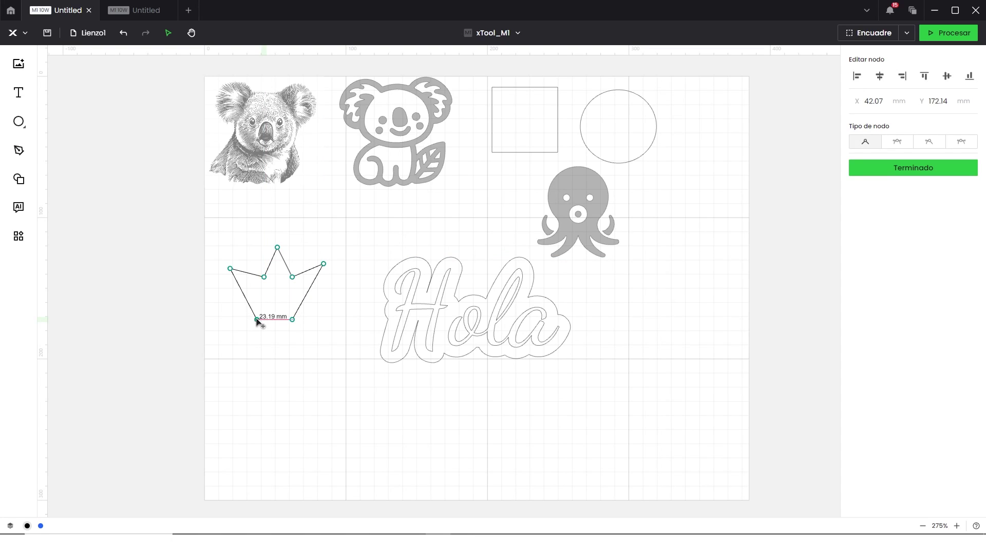
left_click_drag(293, 320, 298, 320)
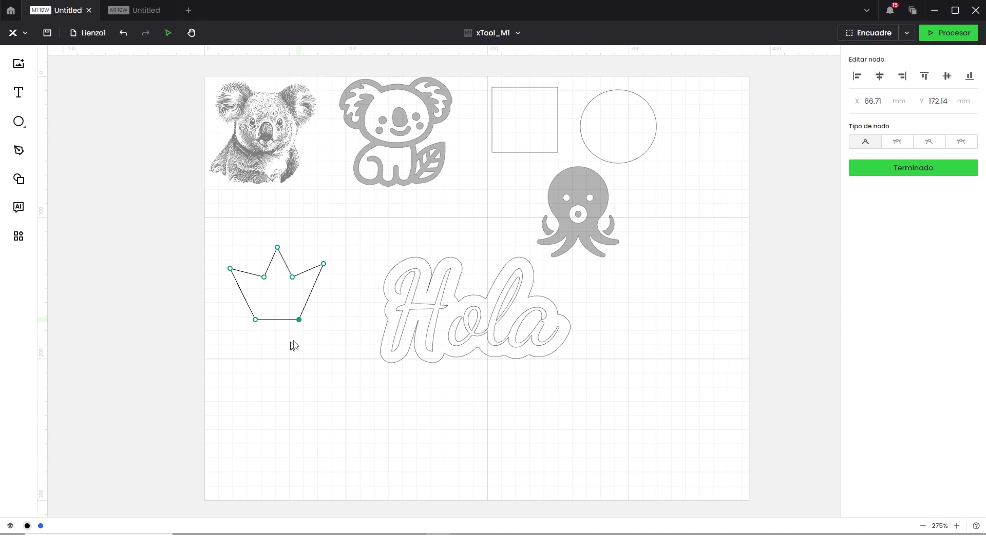
Try deleting a node on the crown's upper right edge, and switch the right inner node to smooth and back to corner
left_click(308, 270)
key("Delete")
double_click(292, 277)
double_click(292, 277)
left_click(899, 142)
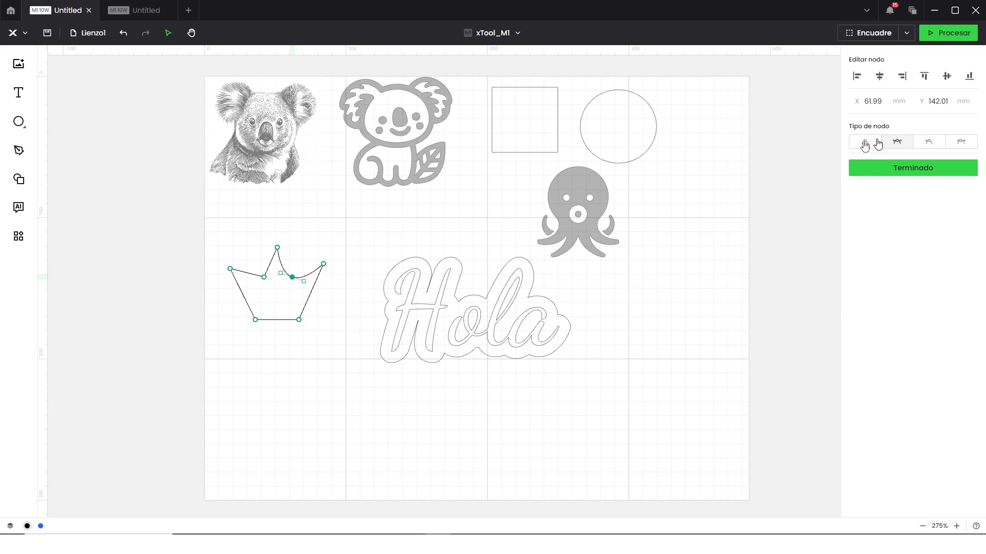
double_click(292, 277)
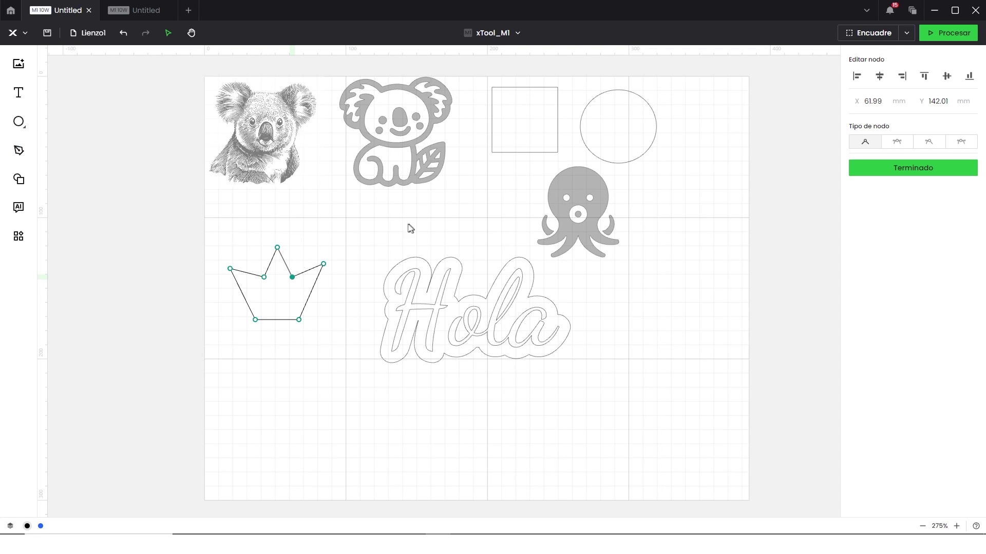
left_click(373, 236)
key("Escape")
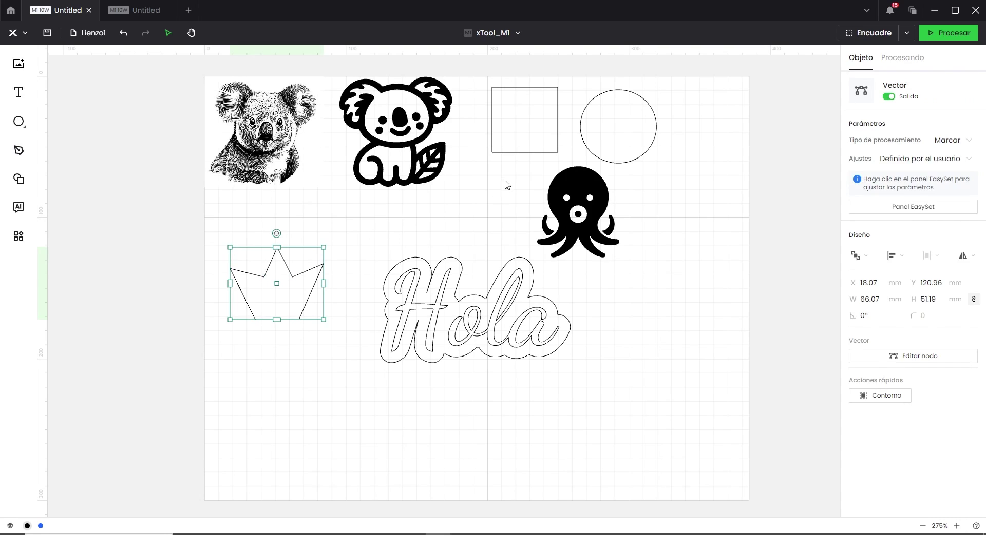
Notch the rectangle into a banner by adding a node at the middle of its bottom edge and moving it up
left_click(508, 152)
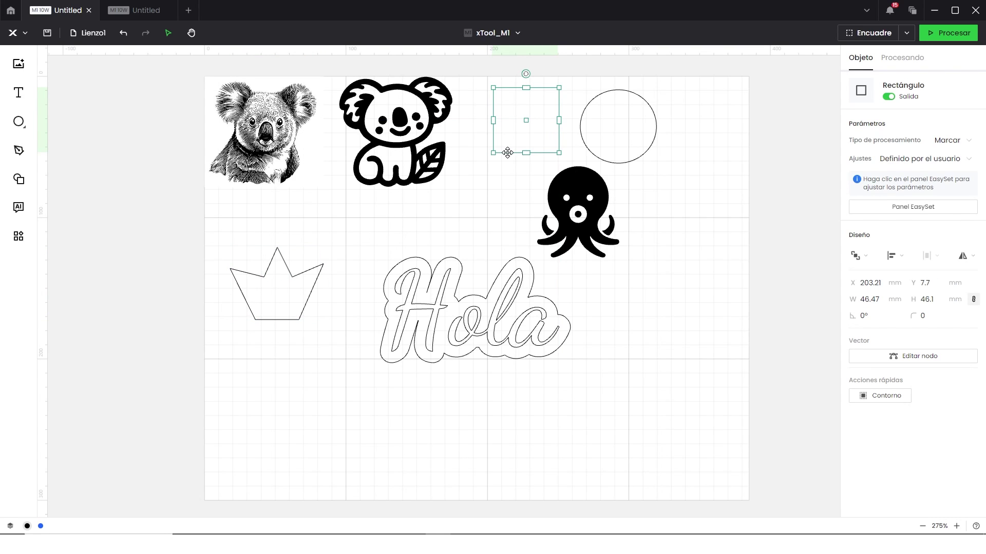
double_click(507, 152)
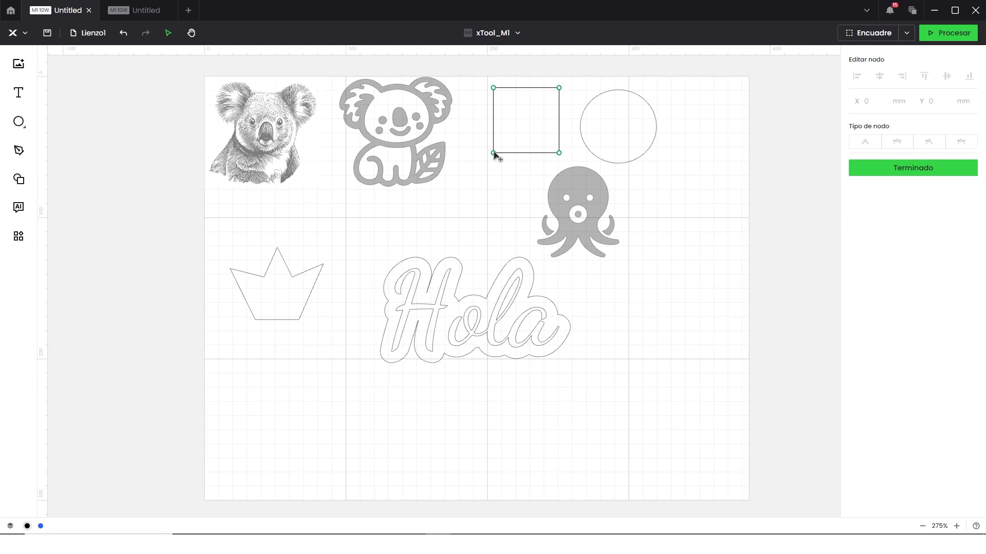
left_click(526, 153)
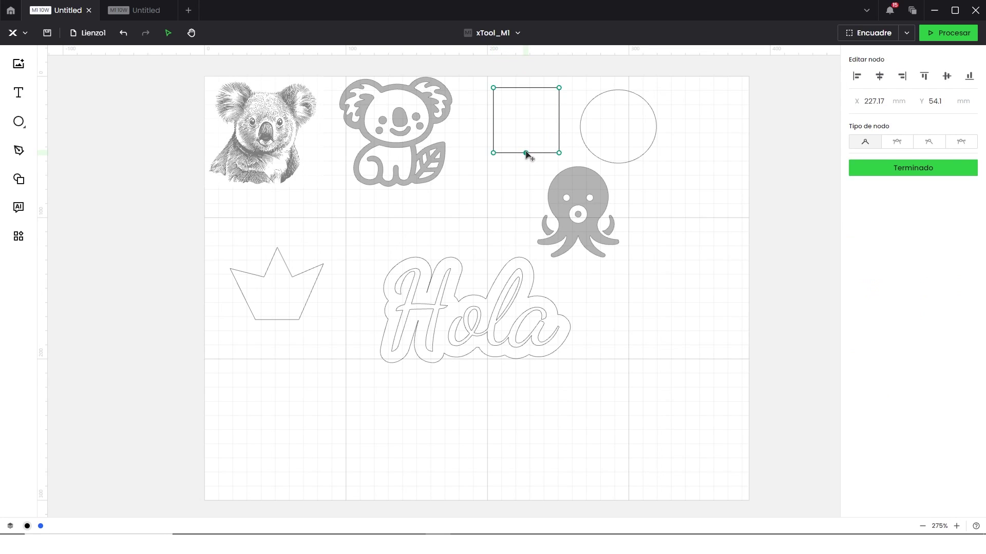
left_click_drag(526, 152, 527, 130)
key("Escape")
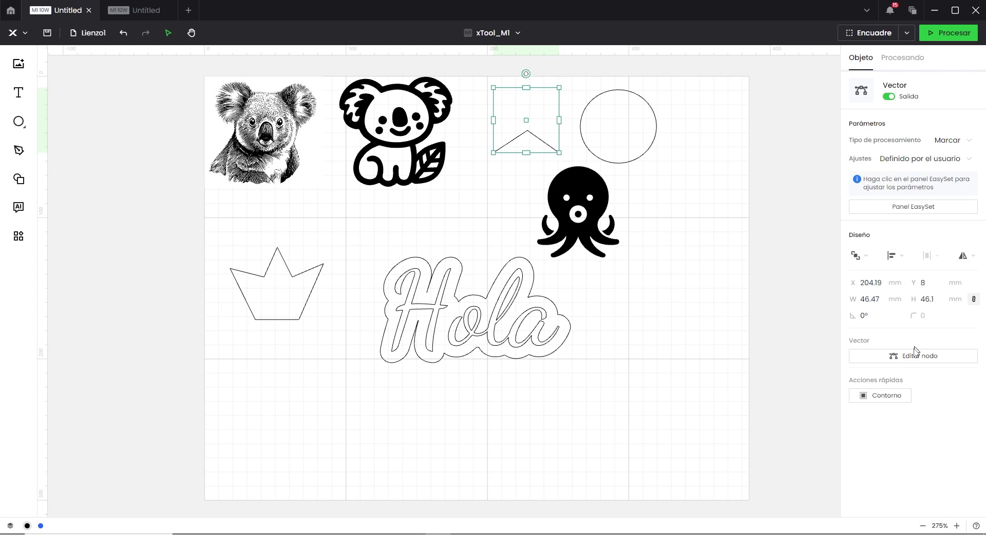
Reopen node editing on the banner, and examine the list of extra applications such as arrays, material tests and code generation
left_click(907, 362)
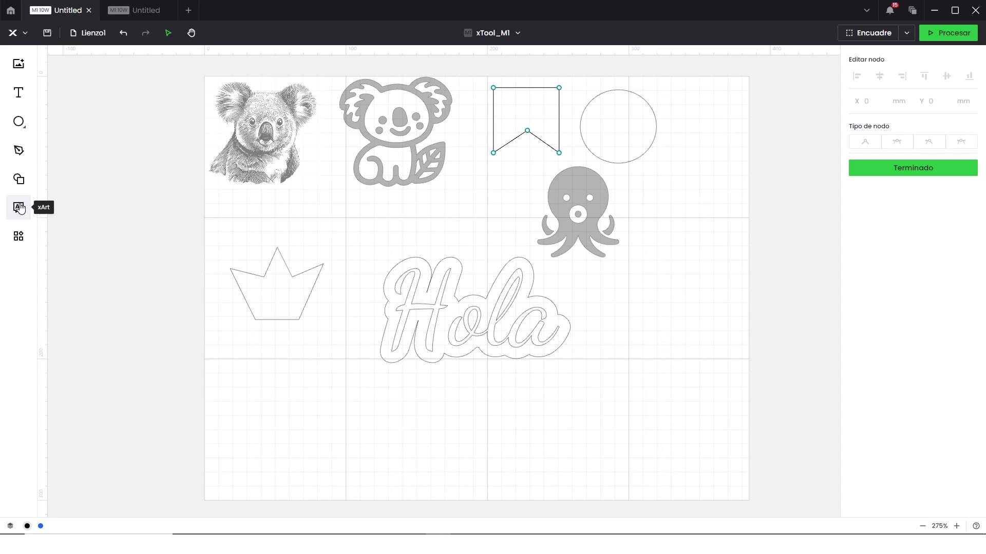
left_click(19, 238)
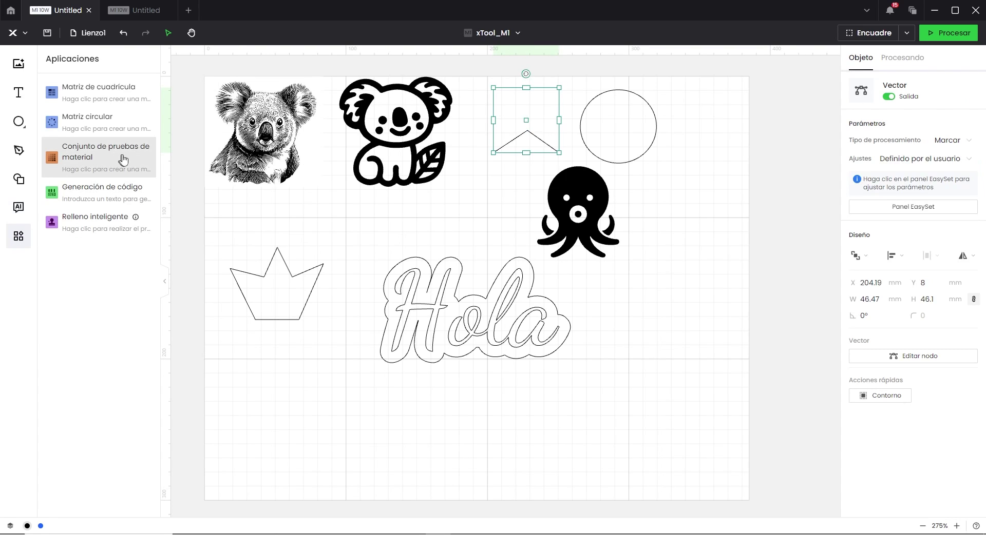
left_click(18, 238)
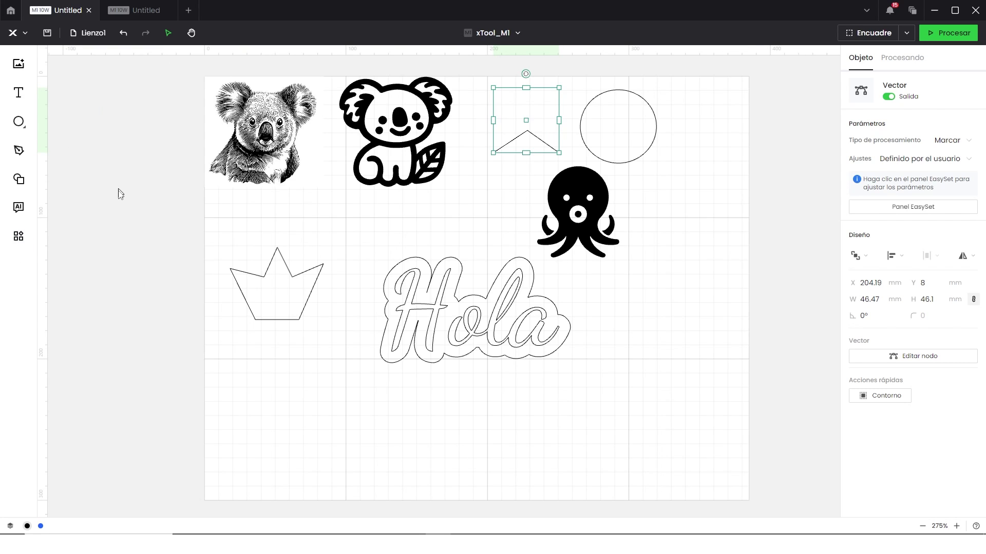
left_click(122, 214)
scroll(132, 246, "down", 1)
scroll(134, 247, "up", 1)
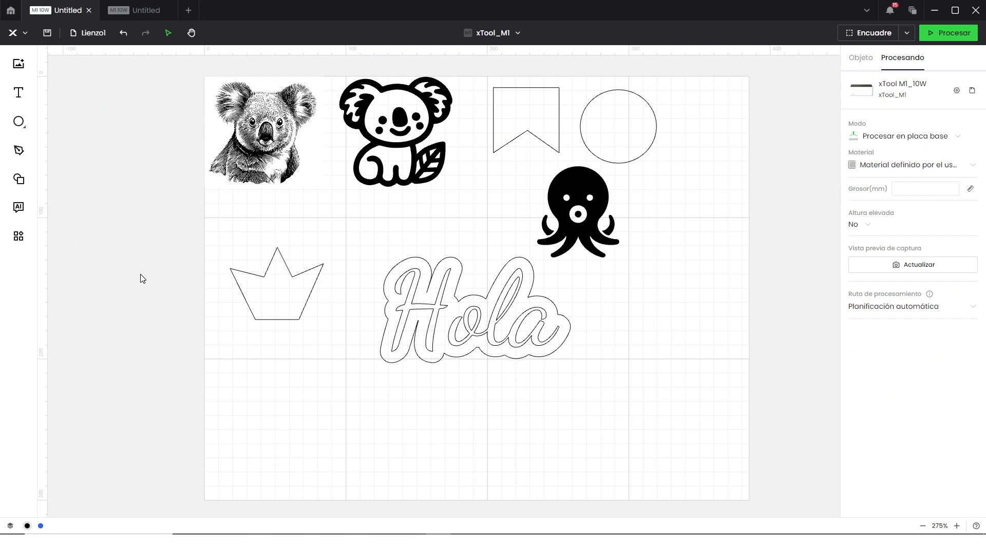
Open the list of layers and objects and select the contents of the Azul and Negro layers in turn
left_click(10, 527)
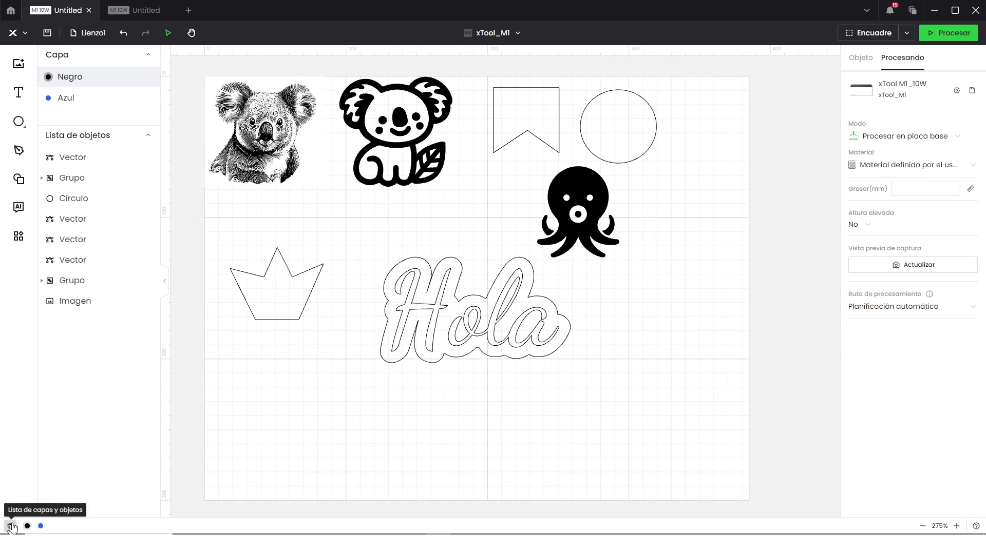
left_click(73, 103)
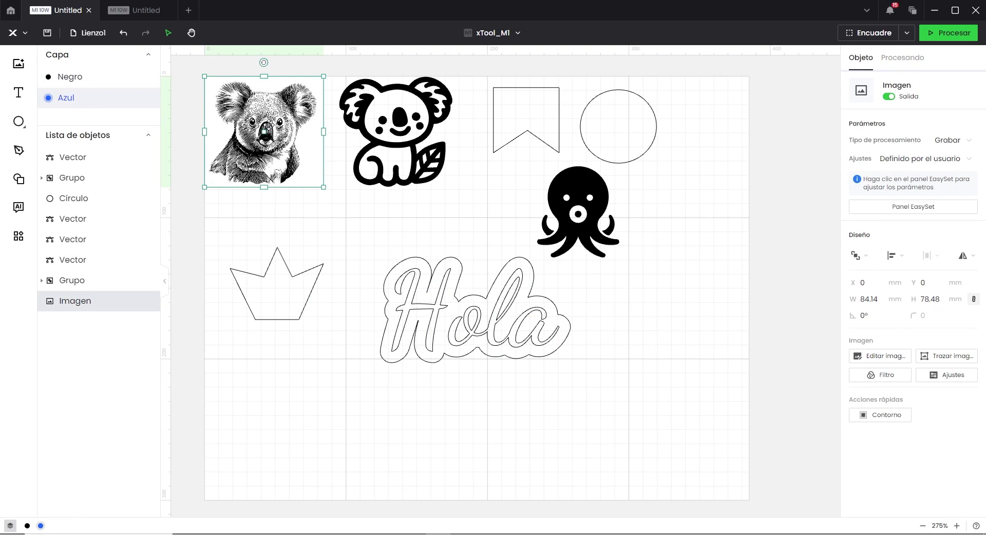
left_click(71, 77)
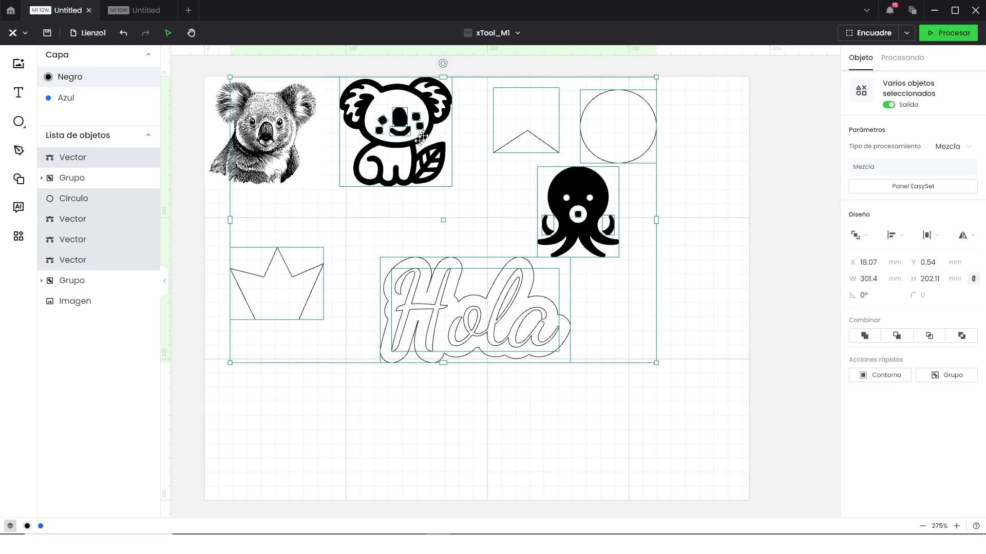
Select the circle in the object list and hide it, and make it visible again
left_click(81, 197)
mouse_move(81, 196)
left_mouse_down()
mouse_move(78, 229)
mouse_move(74, 197)
left_mouse_up()
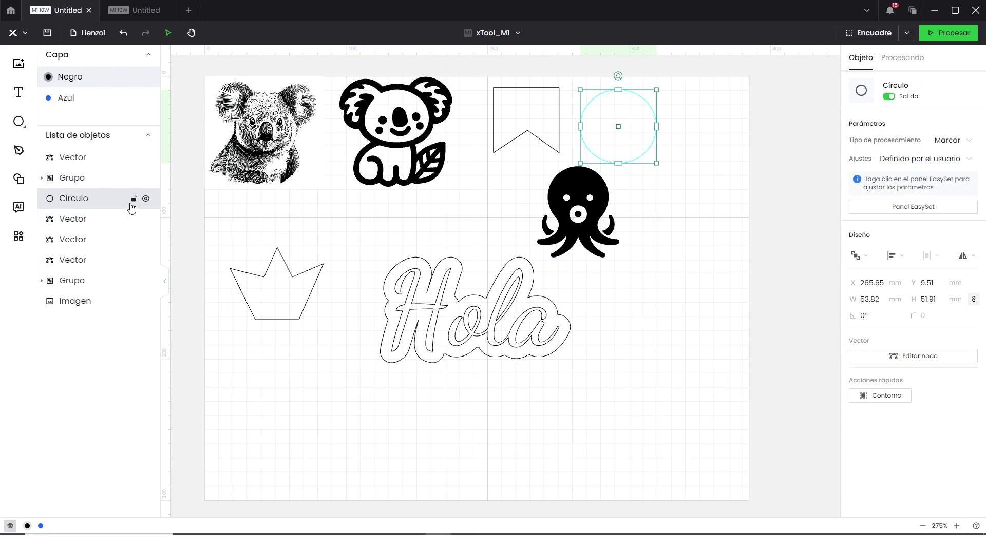
left_click(146, 200)
left_click(146, 199)
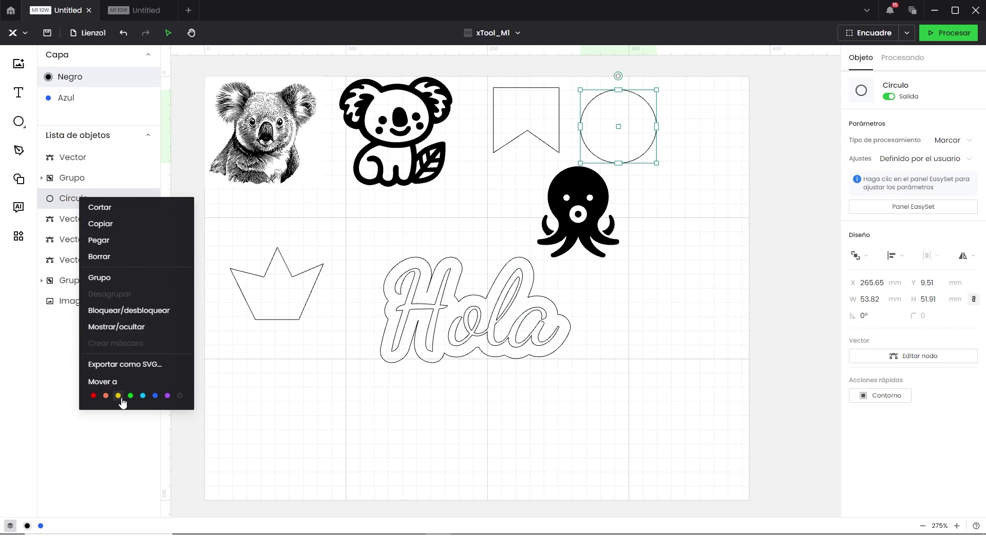
Move the line-art koala group to the orange layer
left_click(71, 280)
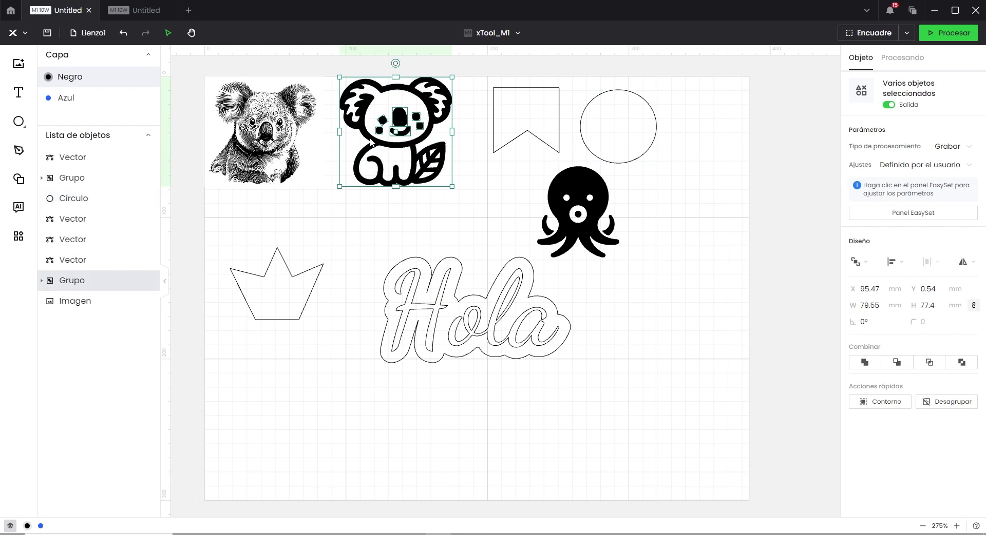
right_click(78, 280)
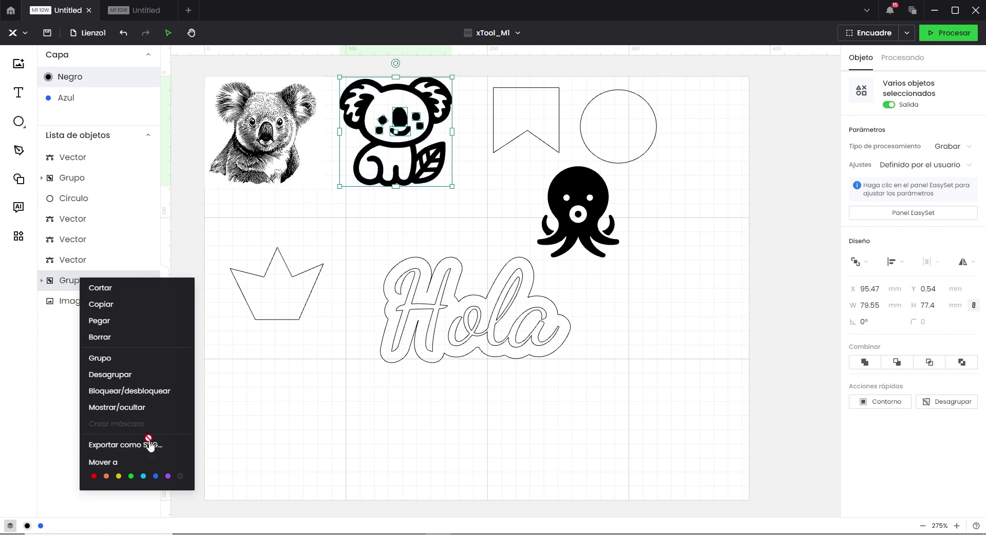
left_click(106, 477)
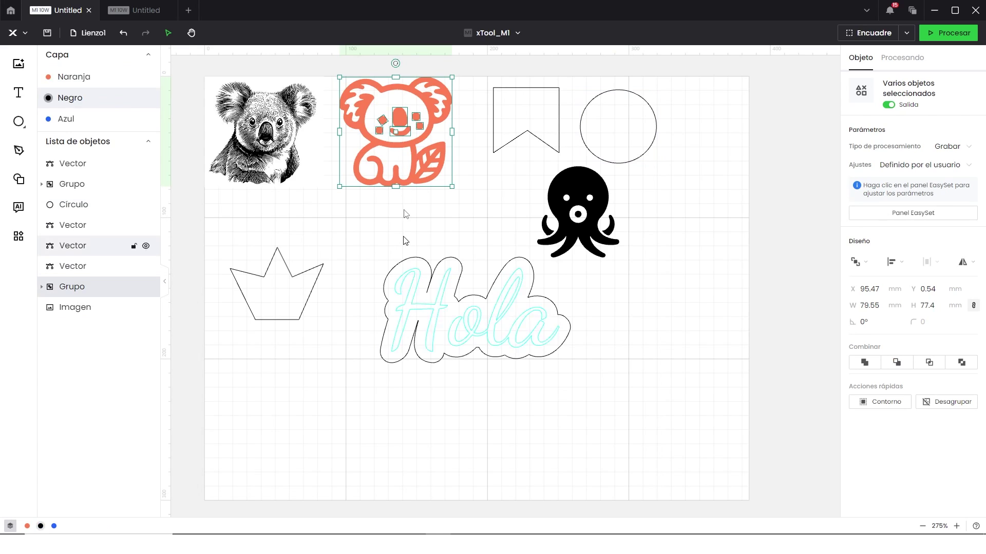
Select the objects of the Azul, Negro and Naranja layers one after another
left_click(54, 527)
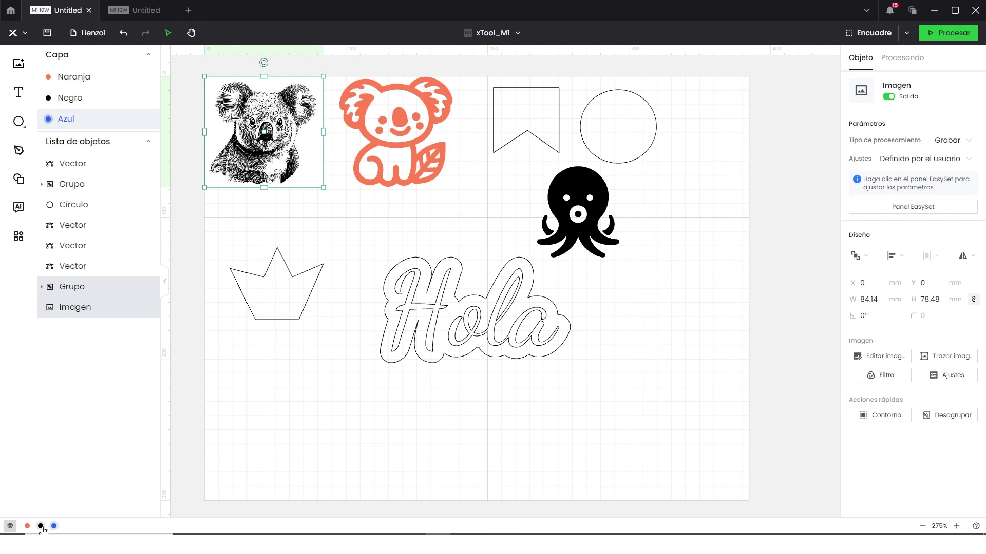
left_click(41, 526)
left_click(27, 526)
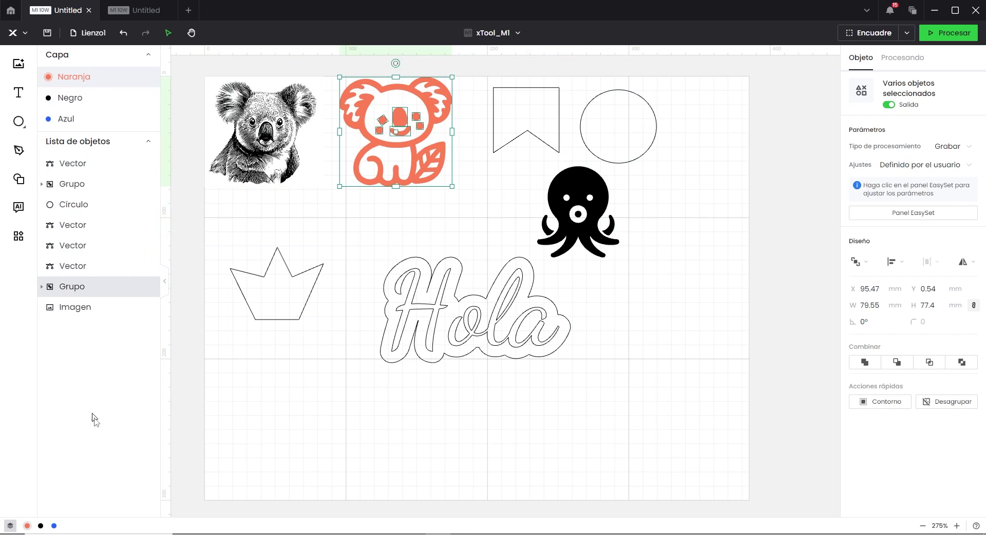
Move the line-art koala group back to the black layer and close the layer and object list
right_click(79, 292)
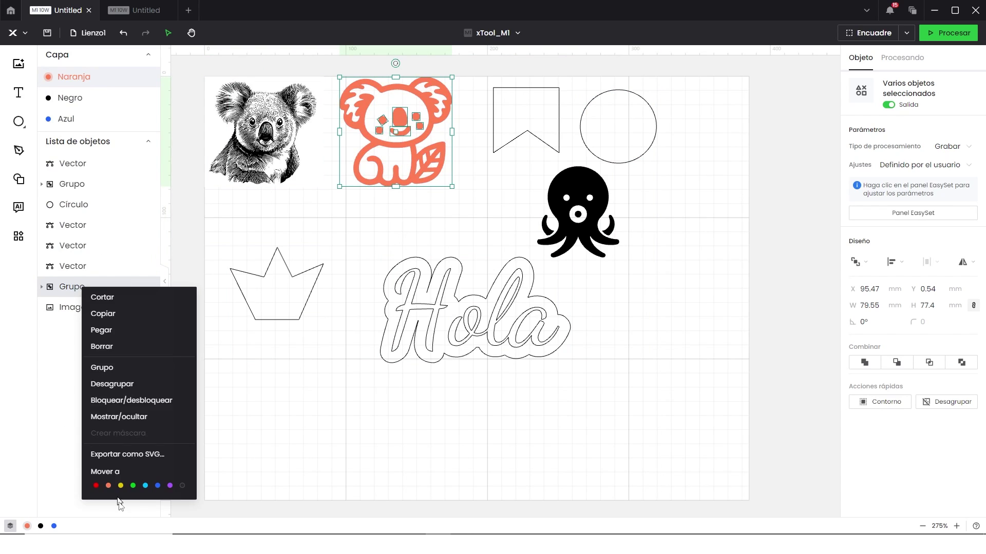
left_click(183, 486)
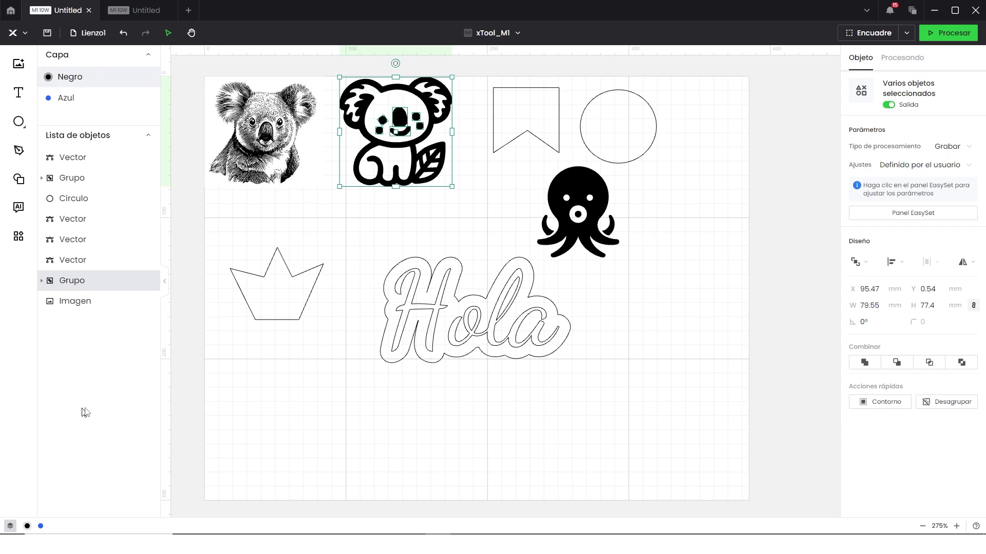
left_click(10, 526)
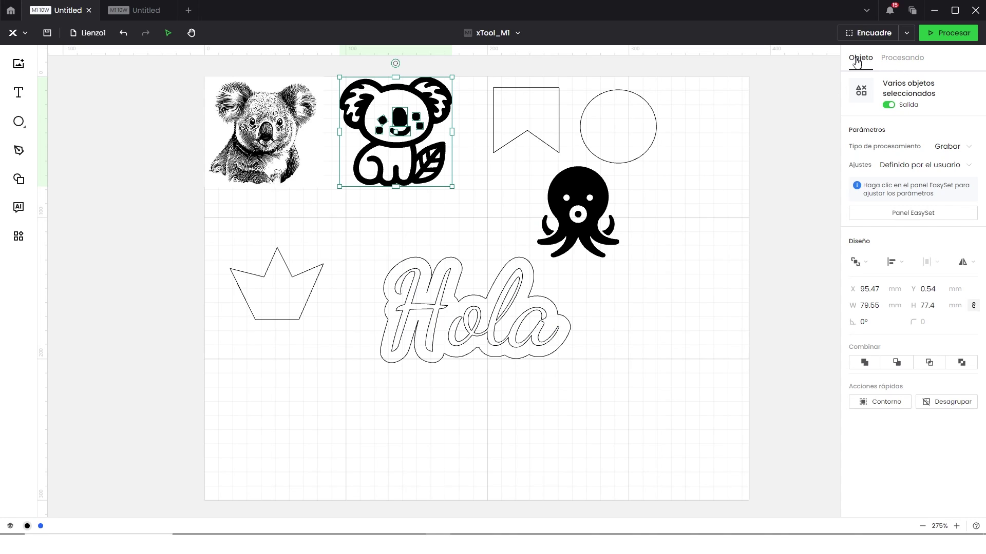
Display the general processing settings and look at the available processing modes
left_click(904, 58)
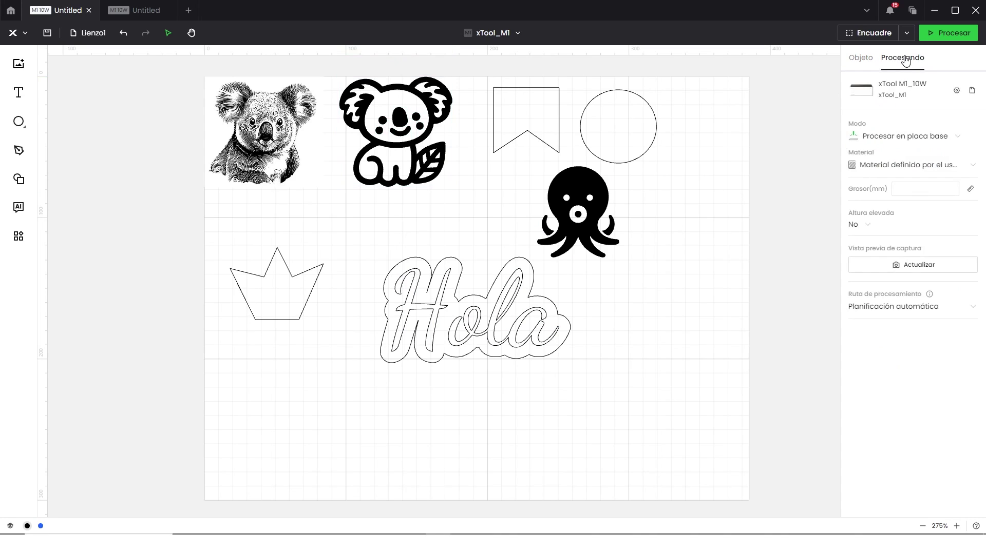
left_click(859, 61)
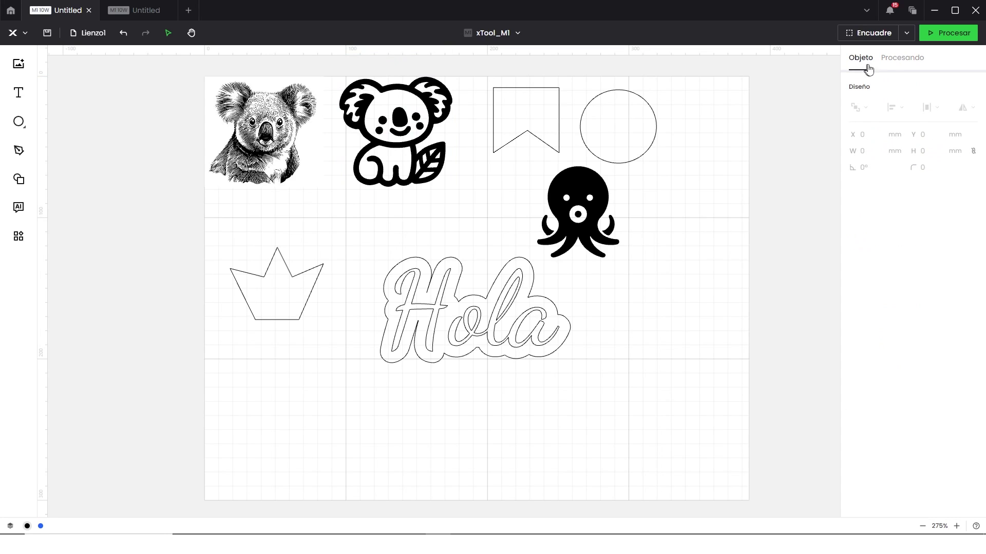
left_click(901, 62)
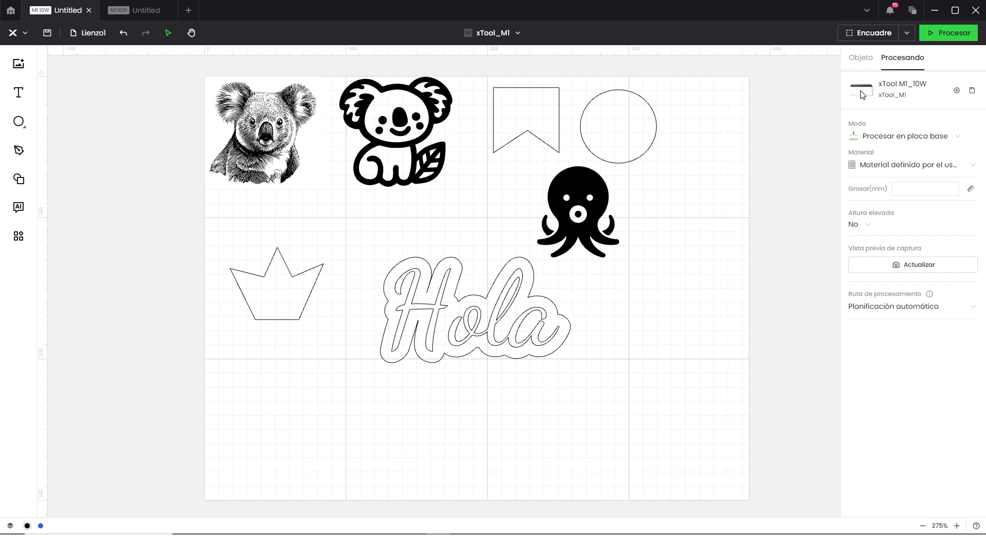
left_click(973, 138)
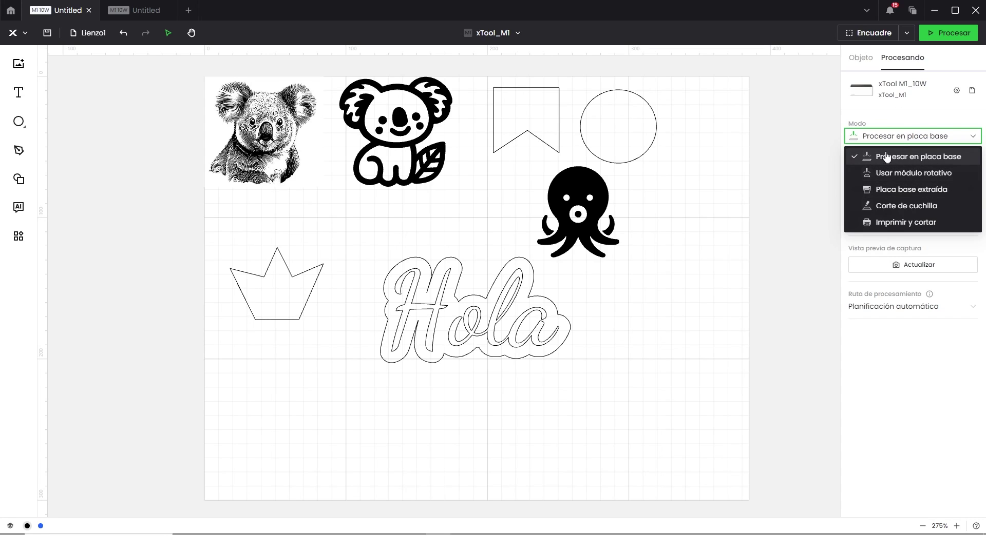
left_click(818, 165)
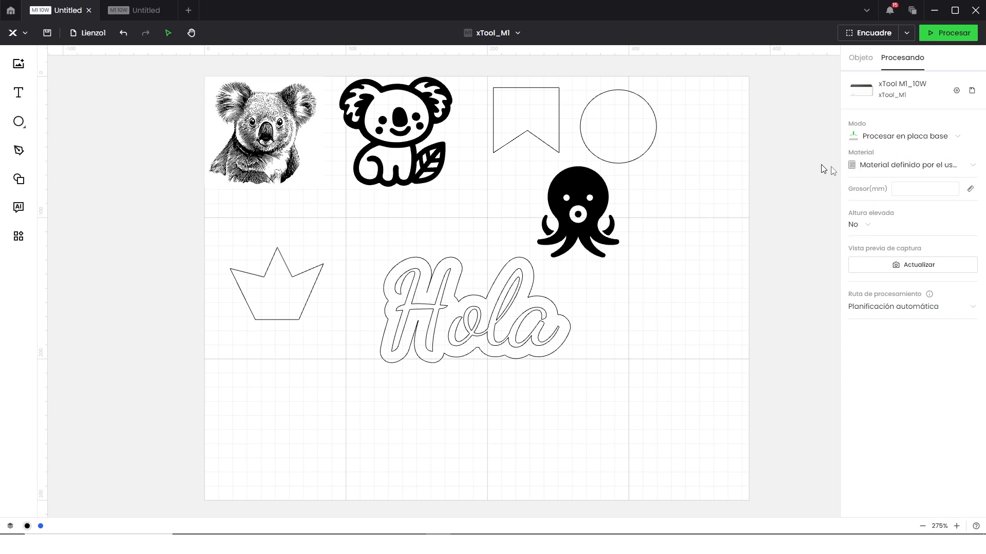
Look through the preset materials offered for the job, keeping the user-defined material
left_click(963, 165)
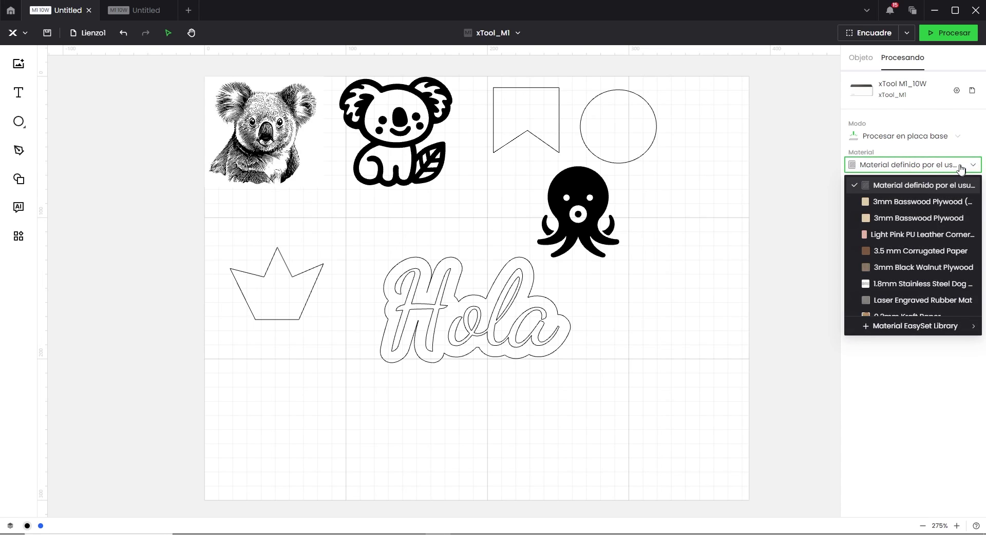
scroll(897, 218, "down", 3)
scroll(898, 218, "down", 2)
scroll(898, 218, "up", 5)
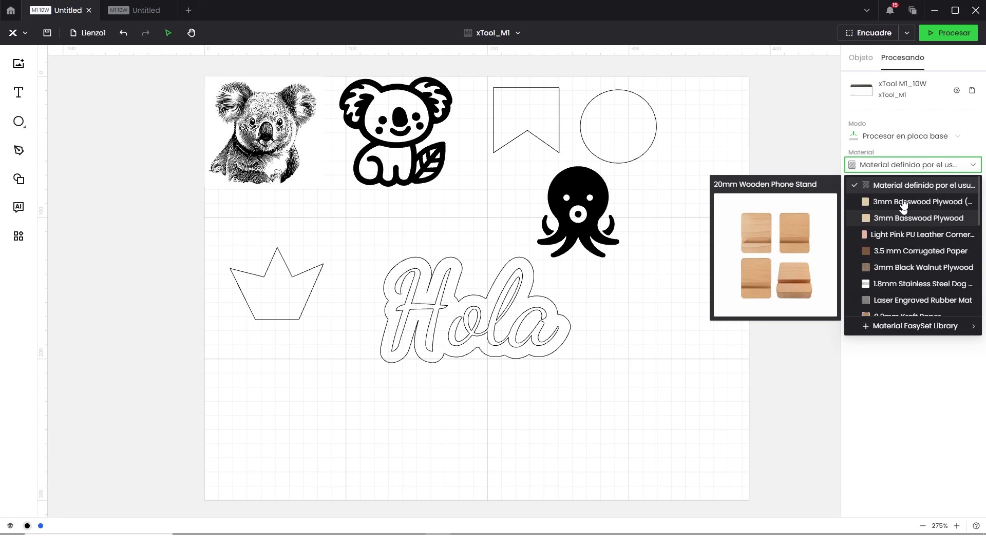
left_click(821, 154)
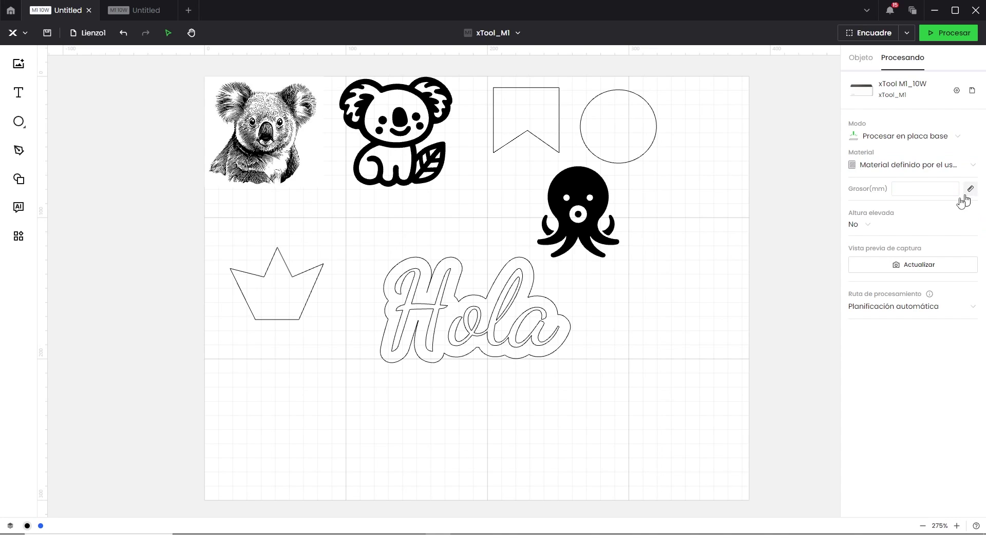
Examine the choices for raised height and for the processing path
left_click(887, 229)
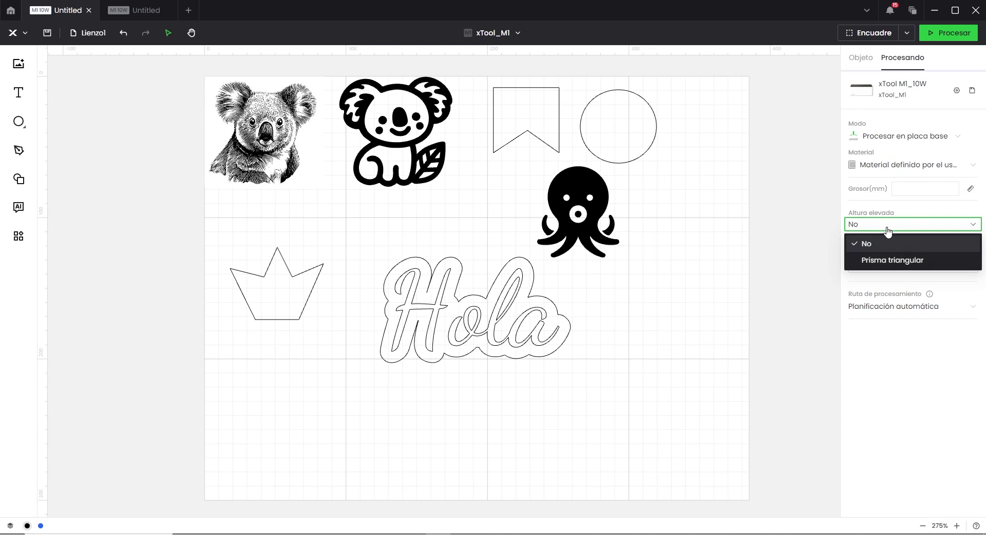
left_click(887, 230)
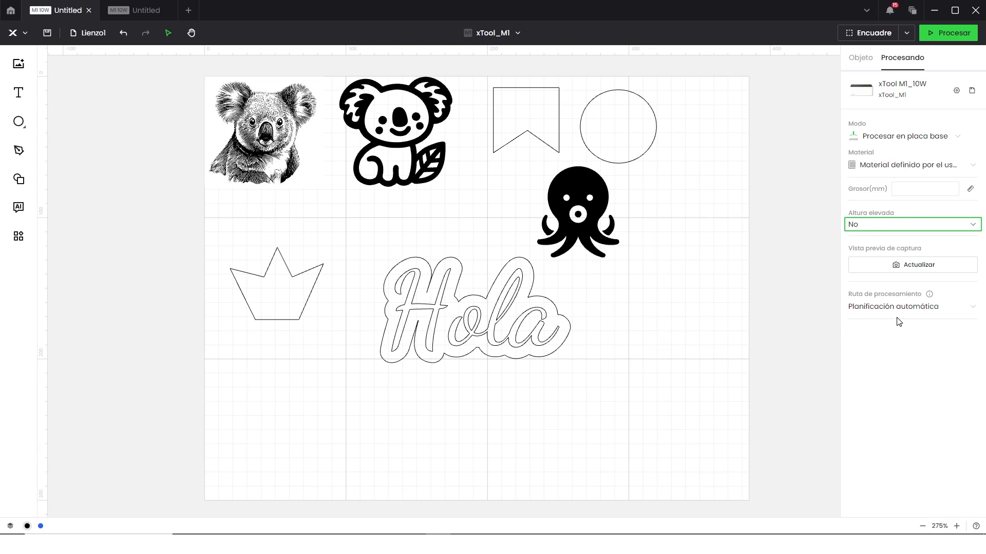
mouse_move(930, 294)
left_click(968, 308)
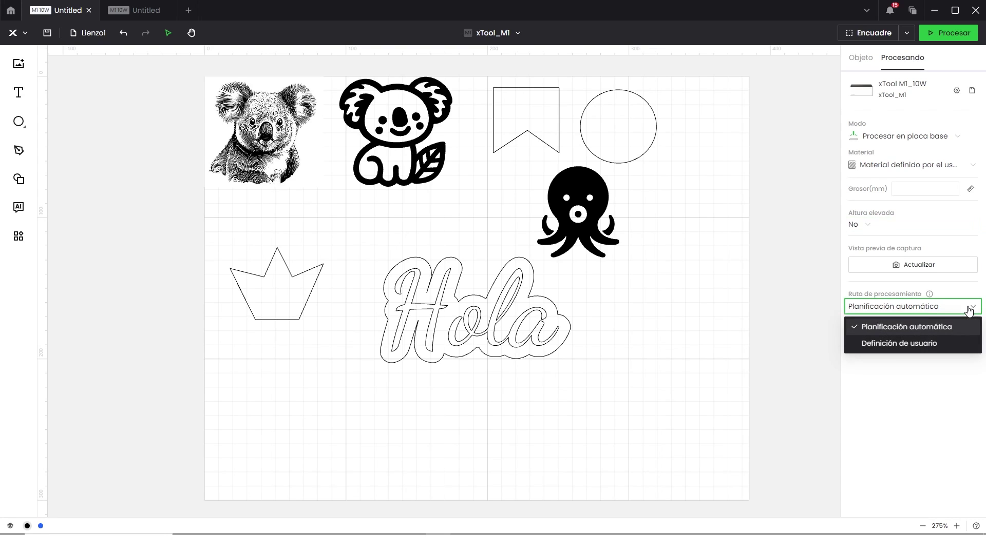
left_click(897, 312)
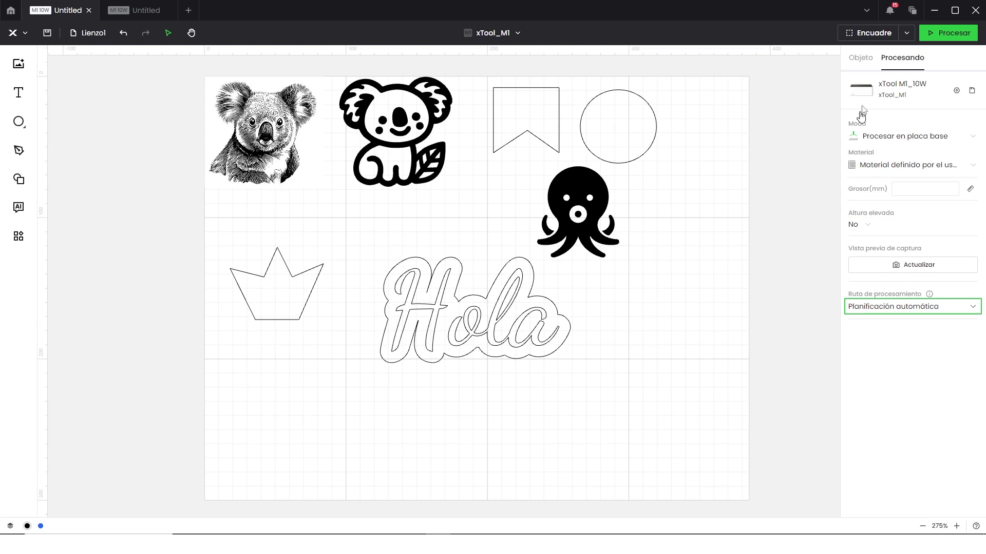
Look through the preset materials and open the Material EasySet Library
left_click(947, 33)
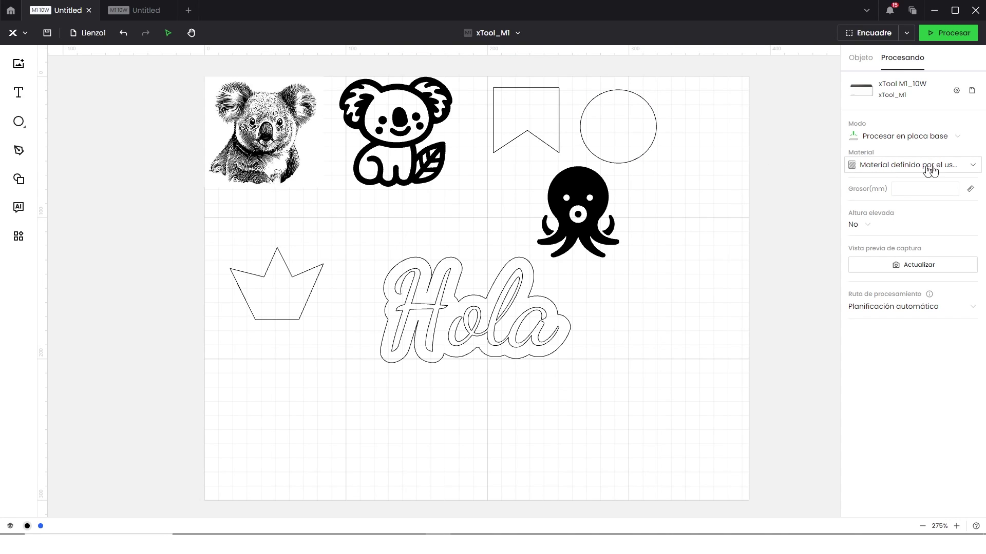
left_click(973, 165)
mouse_move(915, 227)
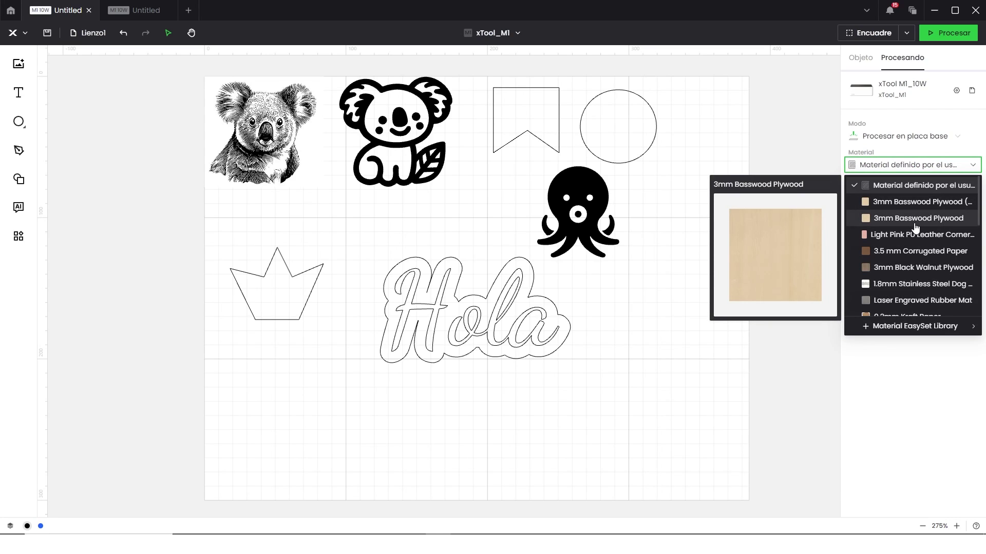
scroll(867, 266, "down", 1)
scroll(868, 266, "down", 6)
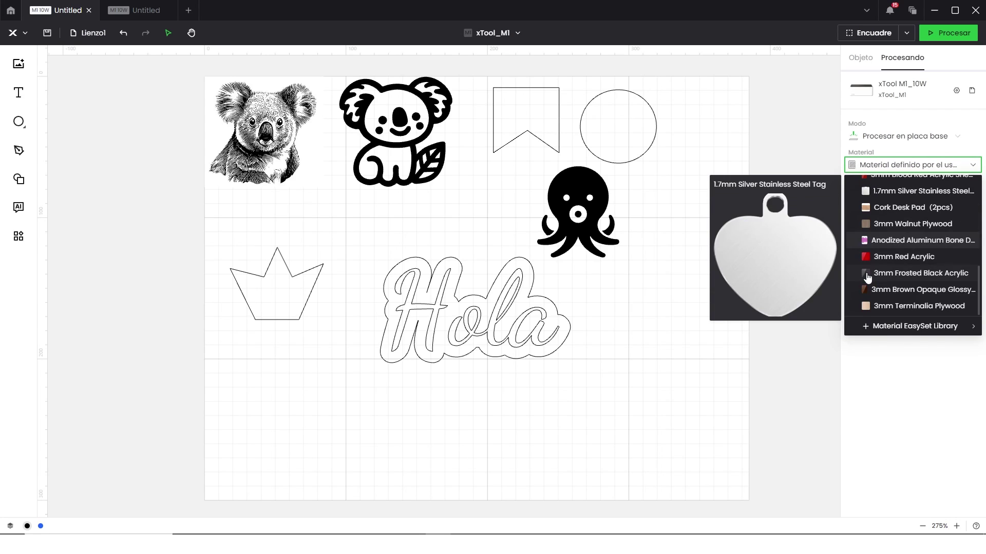
left_click(885, 327)
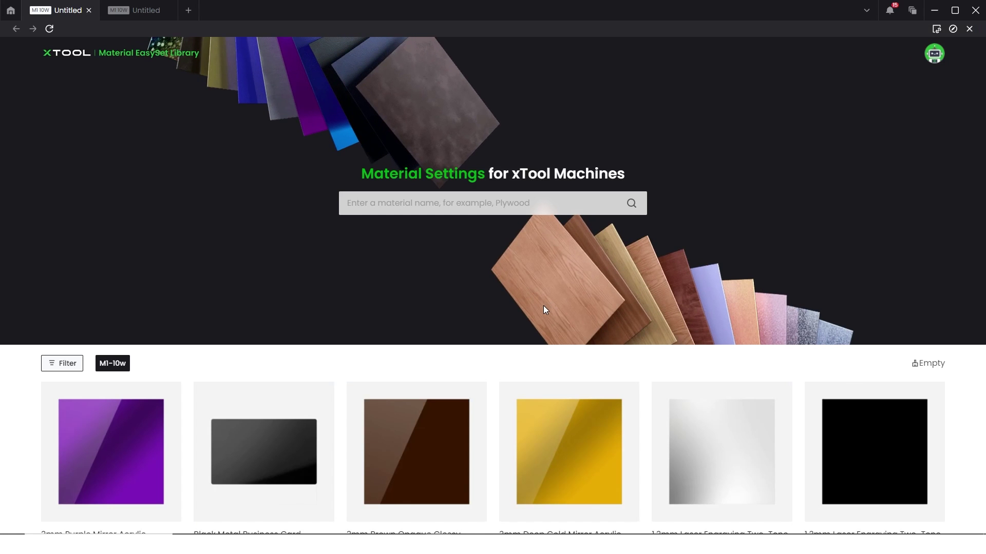
Browse the M1-10w materials in the library and open the details of 3mm Basswood Plywood
scroll(543, 308, "down", 8)
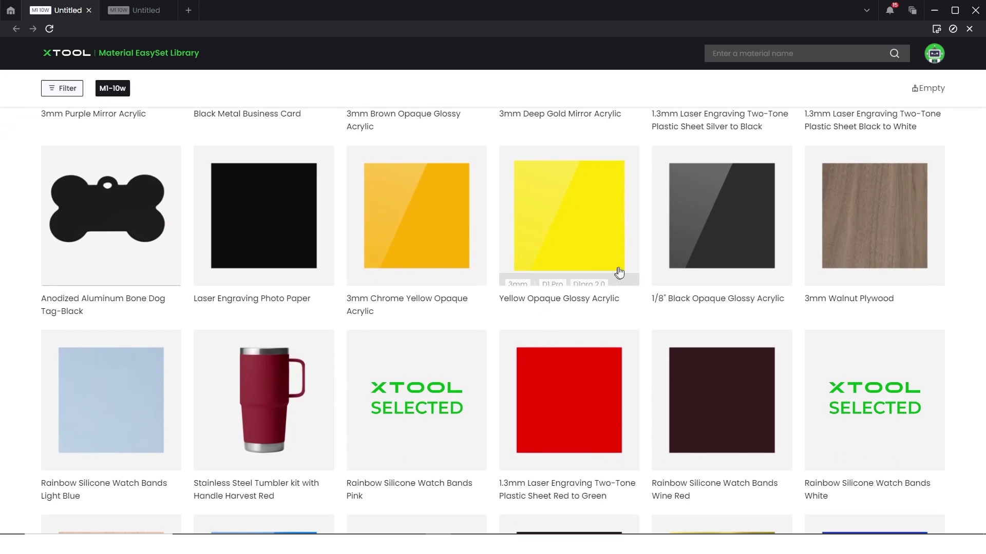
scroll(620, 272, "up", 3)
scroll(503, 271, "down", 5)
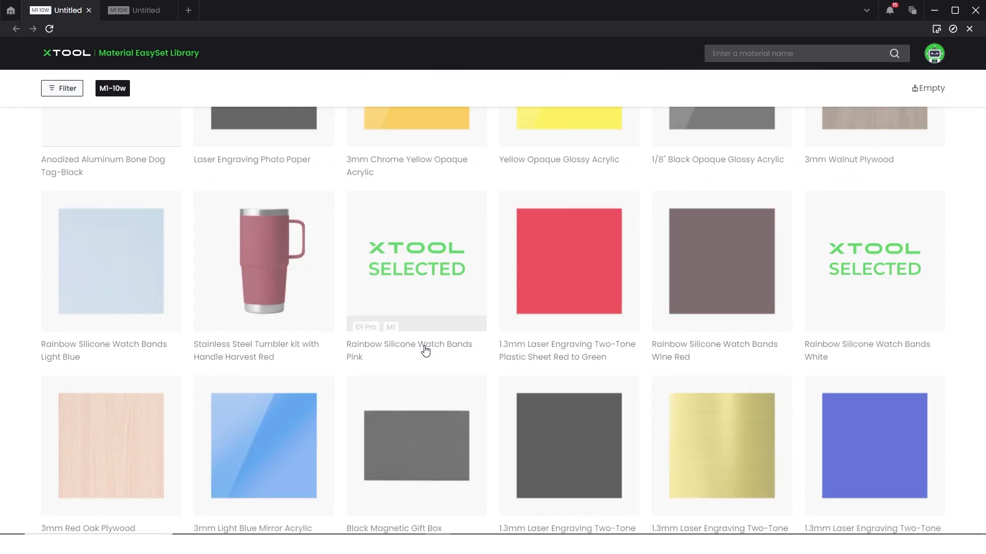
scroll(425, 350, "down", 9)
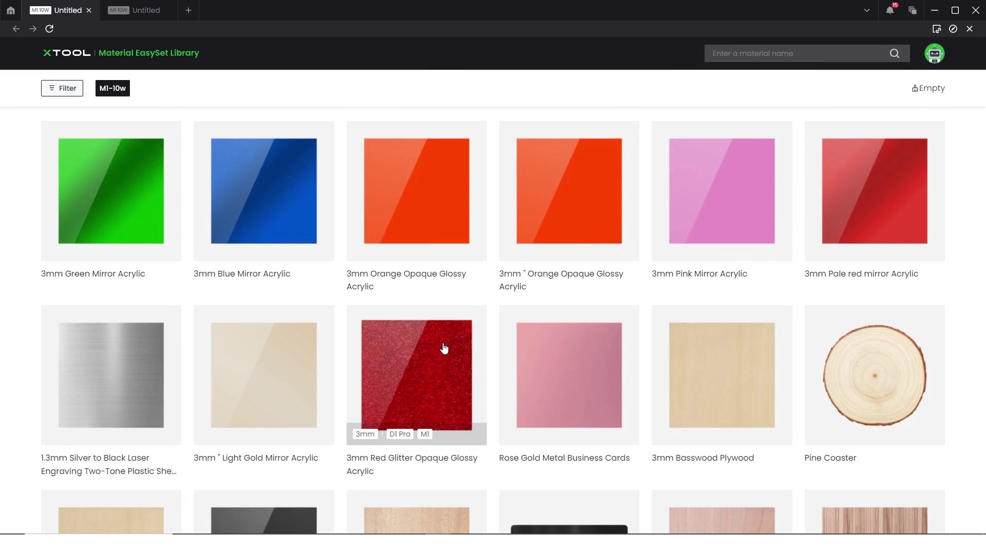
scroll(445, 349, "down", 4)
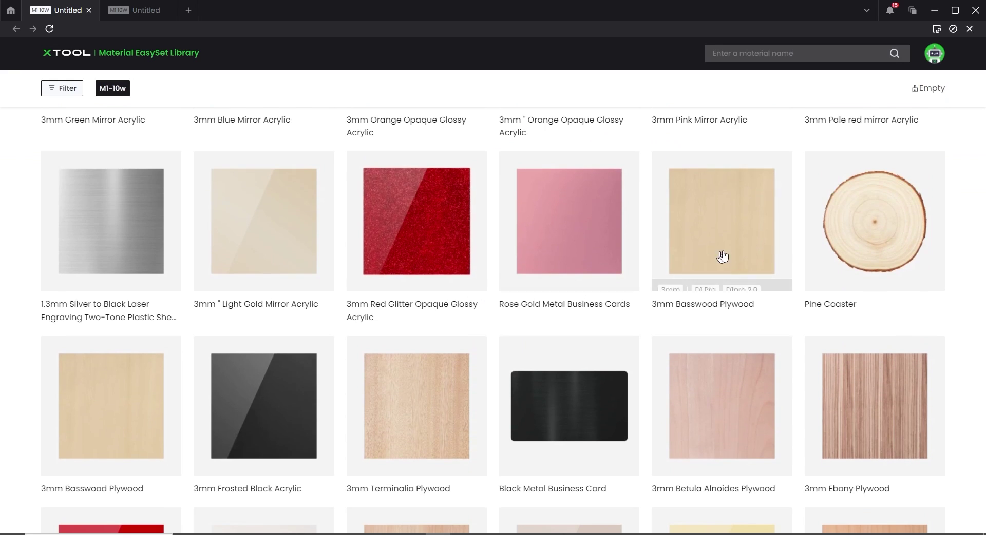
left_click(687, 224)
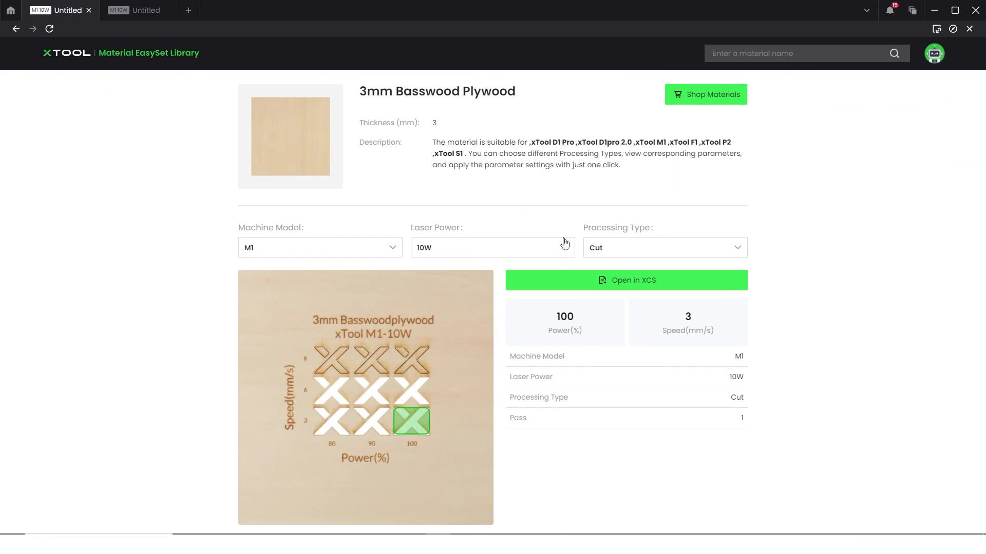
Examine the machine model, laser power and processing type options for the basswood plywood
scroll(565, 239, "down", 1)
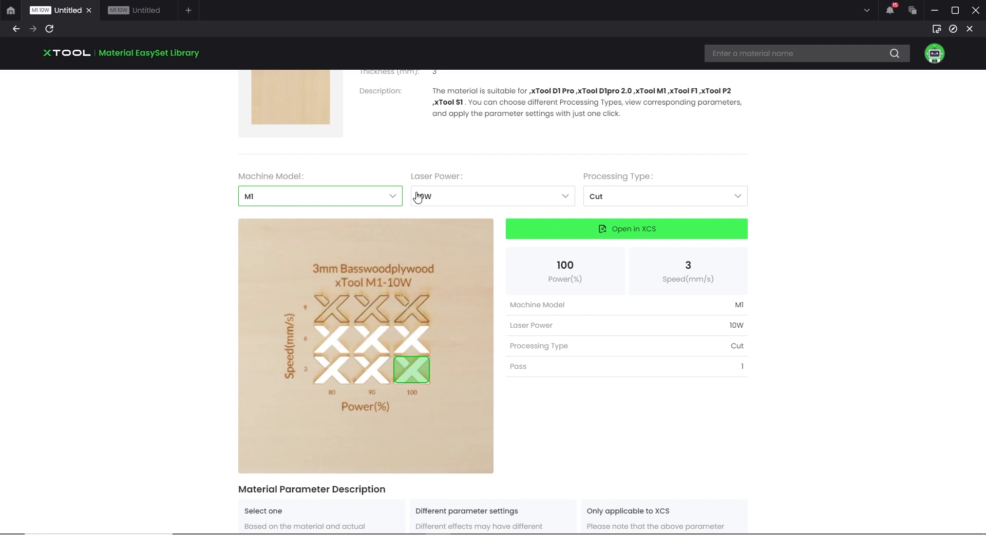
left_click(390, 198)
left_click(389, 198)
left_click(482, 200)
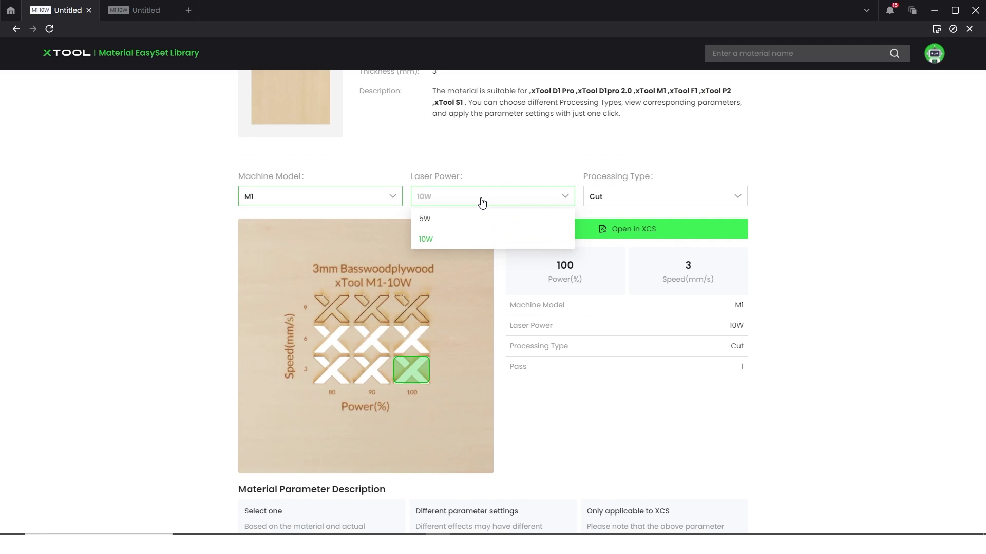
left_click(490, 203)
left_click(638, 203)
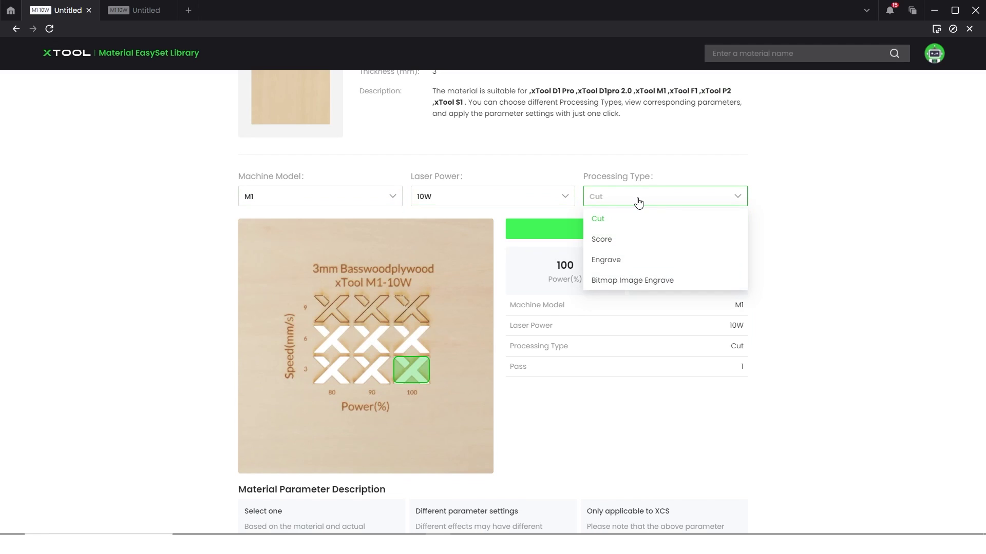
left_click(446, 252)
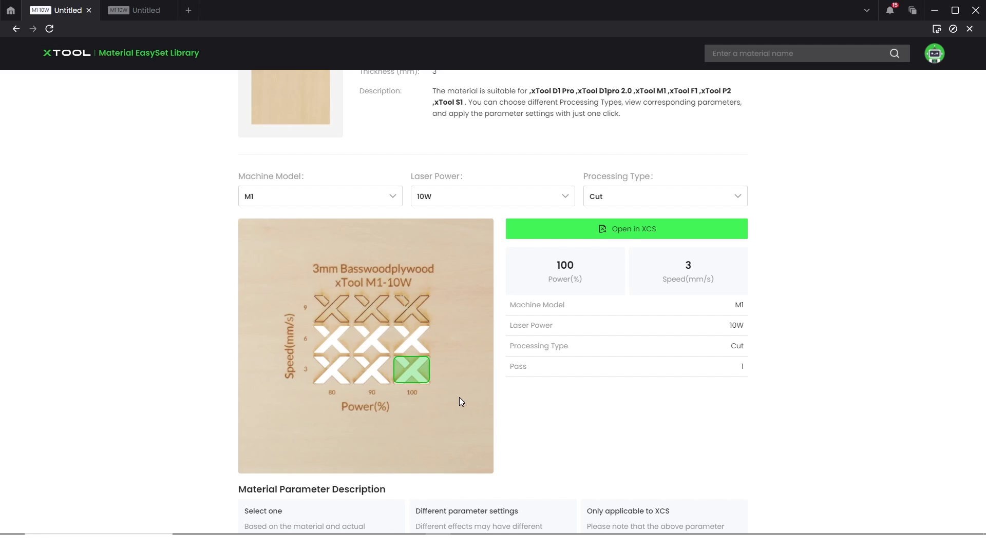
Change the plywood's processing type to Score and inspect the power and speed samples on its test grid
mouse_move(416, 371)
left_click(633, 201)
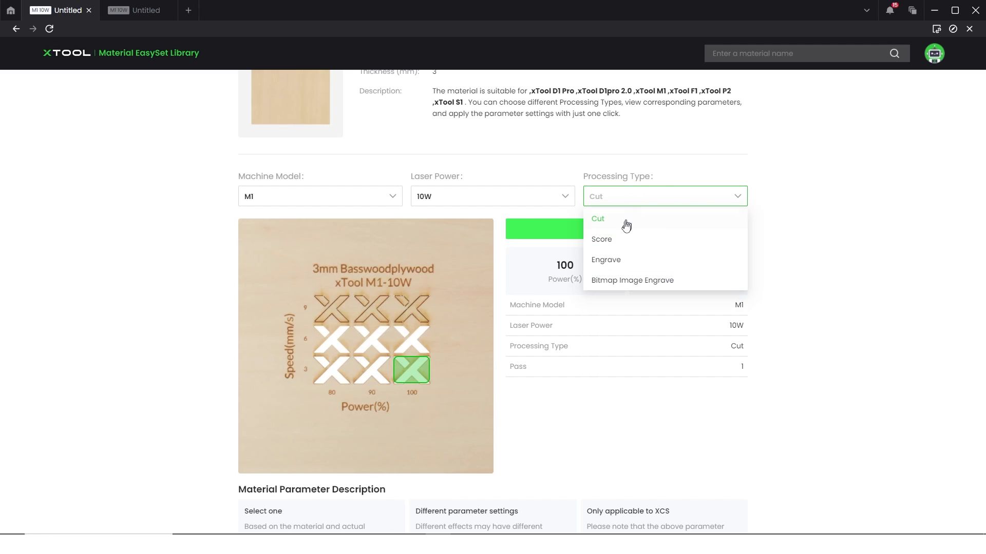
left_click(605, 241)
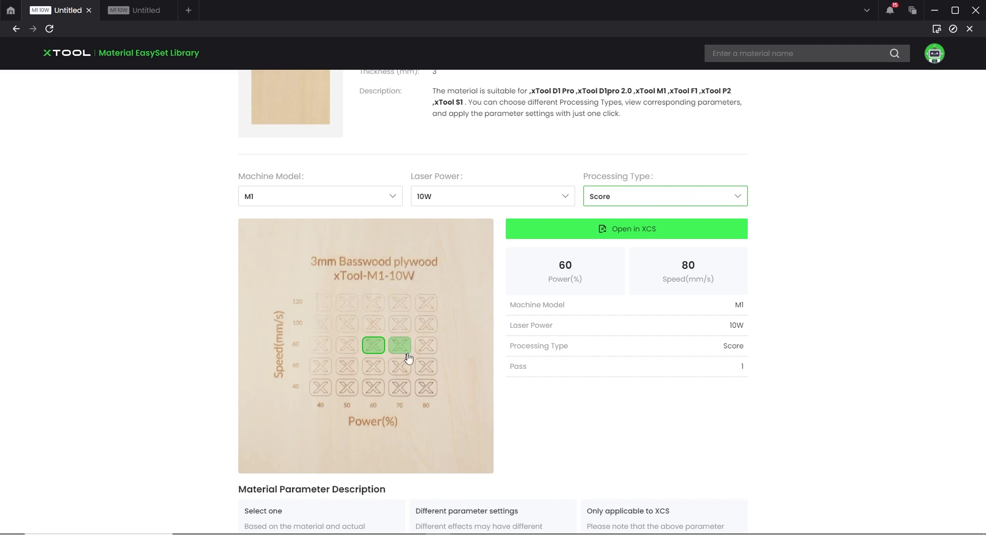
mouse_move(326, 367)
mouse_move(378, 352)
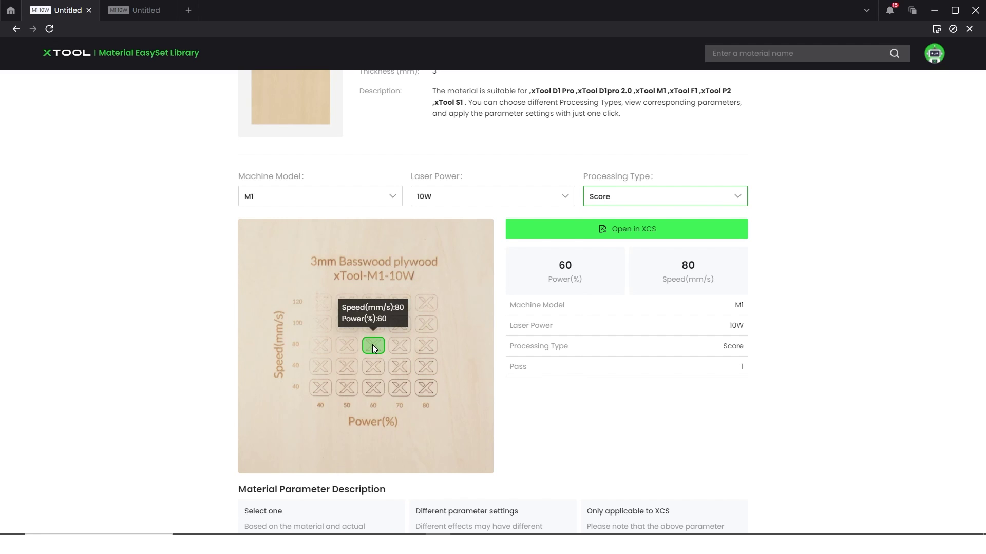
Pick the sample with 80% power and 40 mm/s speed and open these material settings in XCS
left_click(401, 346)
left_click(425, 389)
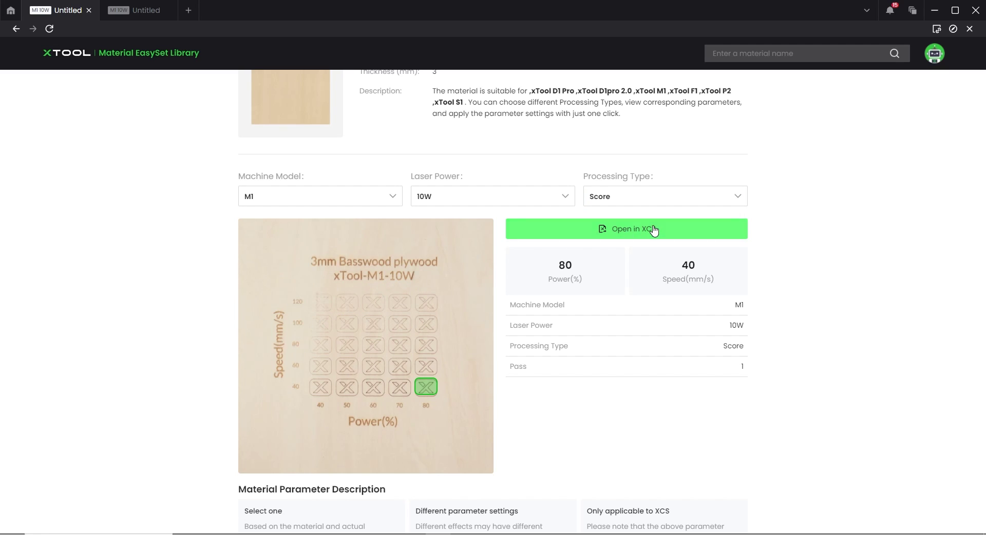
left_click(636, 234)
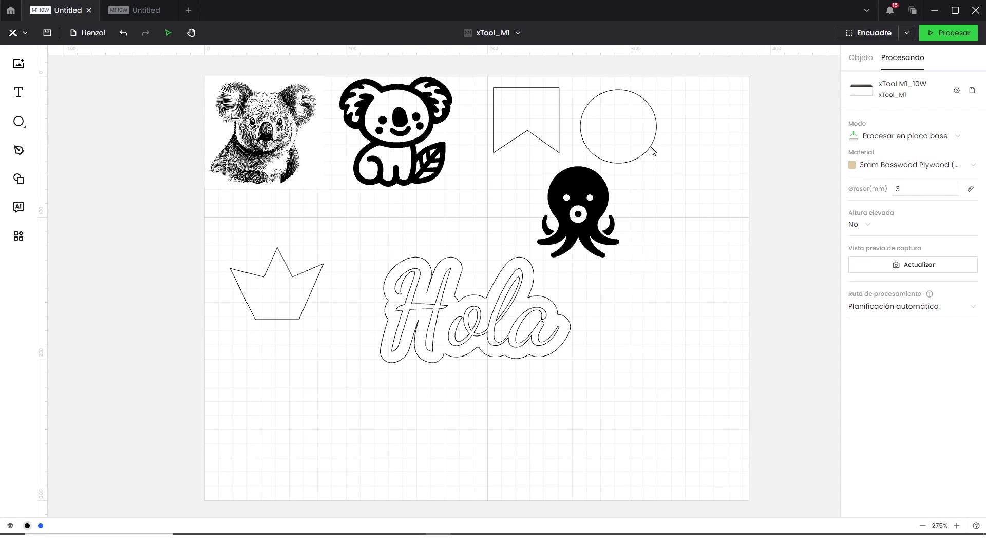
Select the line-art koala, the octopus and the circle in turn to check their reference processing parameters
left_click(389, 129)
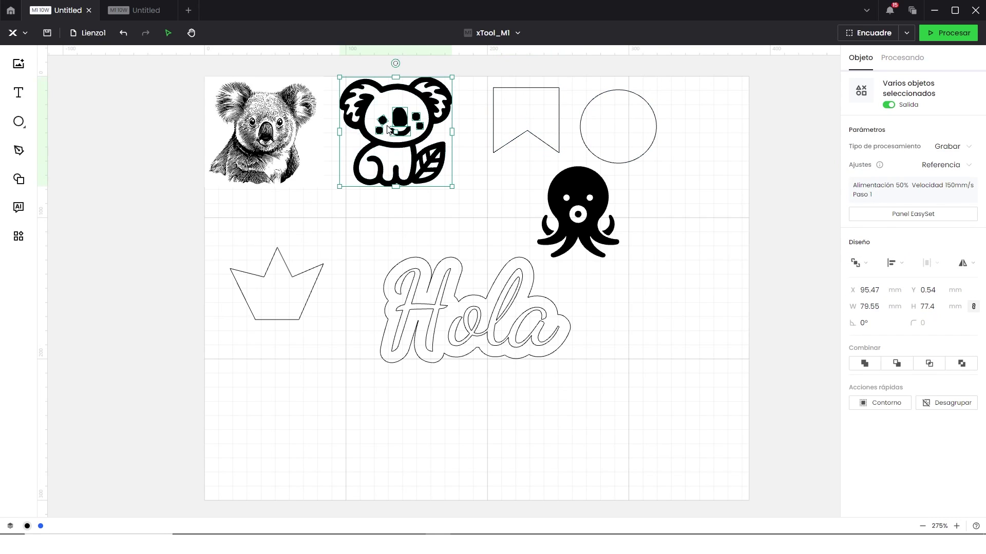
left_click(577, 202)
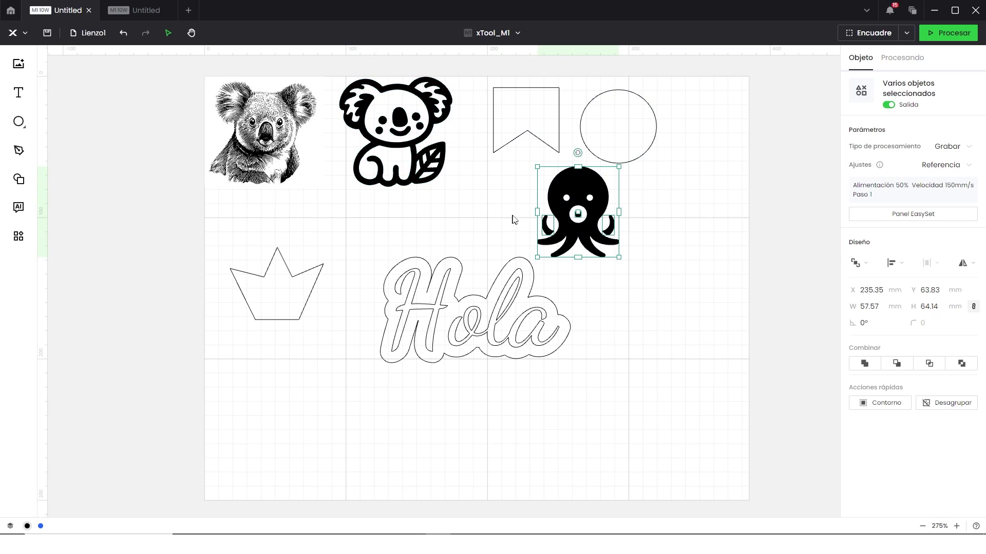
left_click(439, 155)
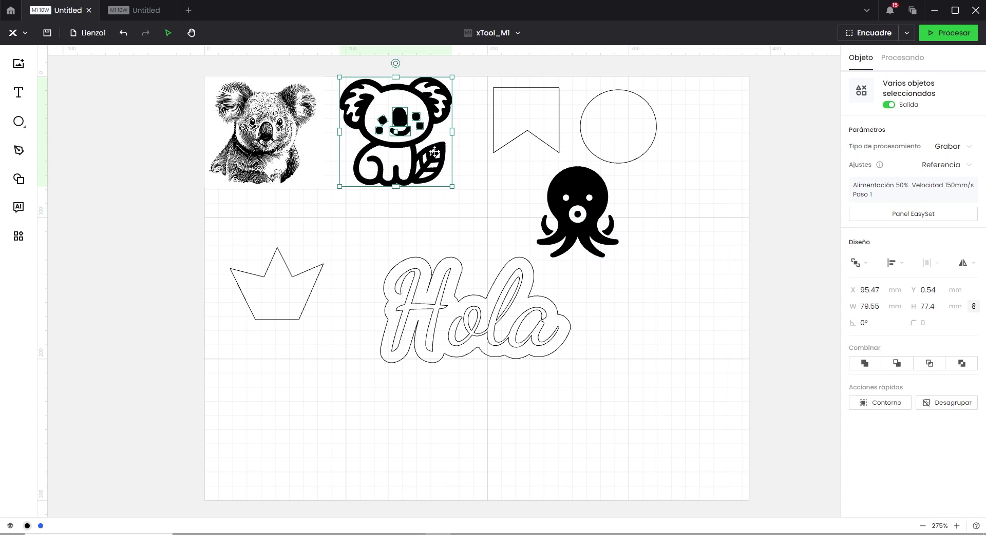
left_click(514, 146)
left_click(460, 262)
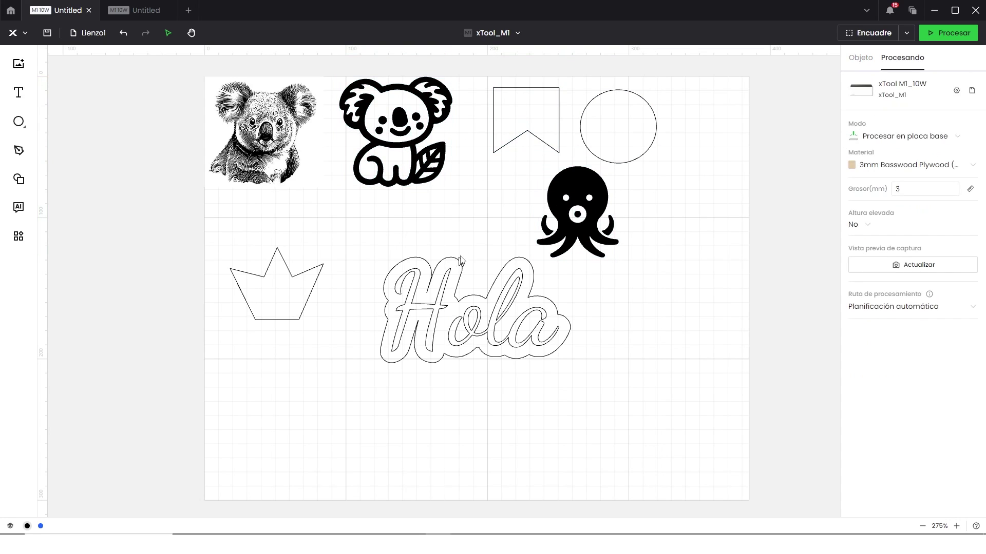
left_click(635, 163)
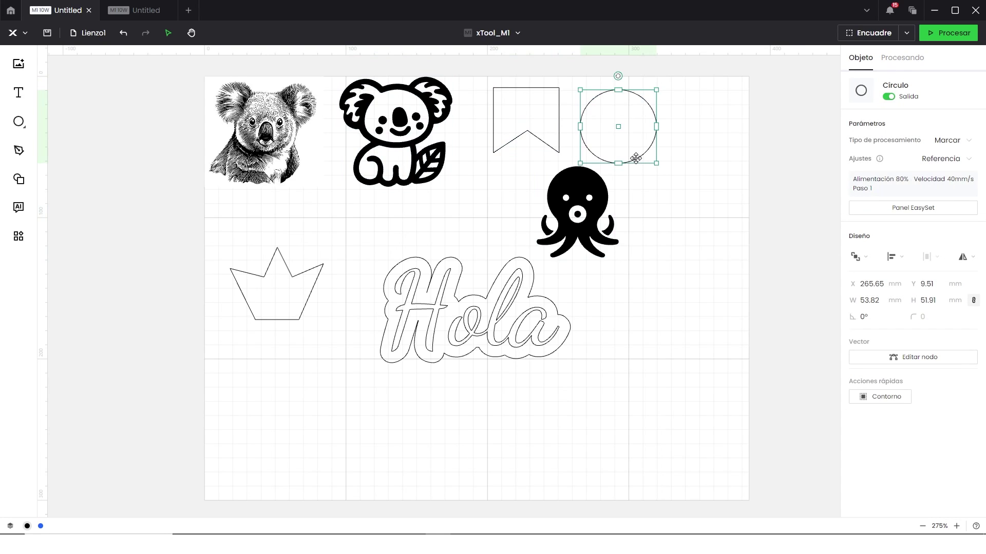
Select the circle and change its processing type from scoring to Cortar (cut)
left_click(698, 151)
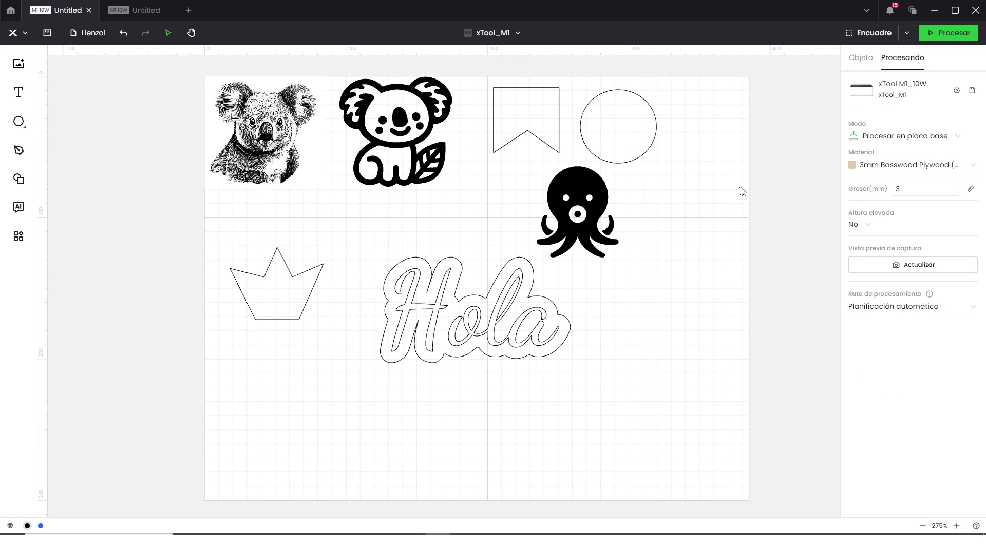
left_click(648, 148)
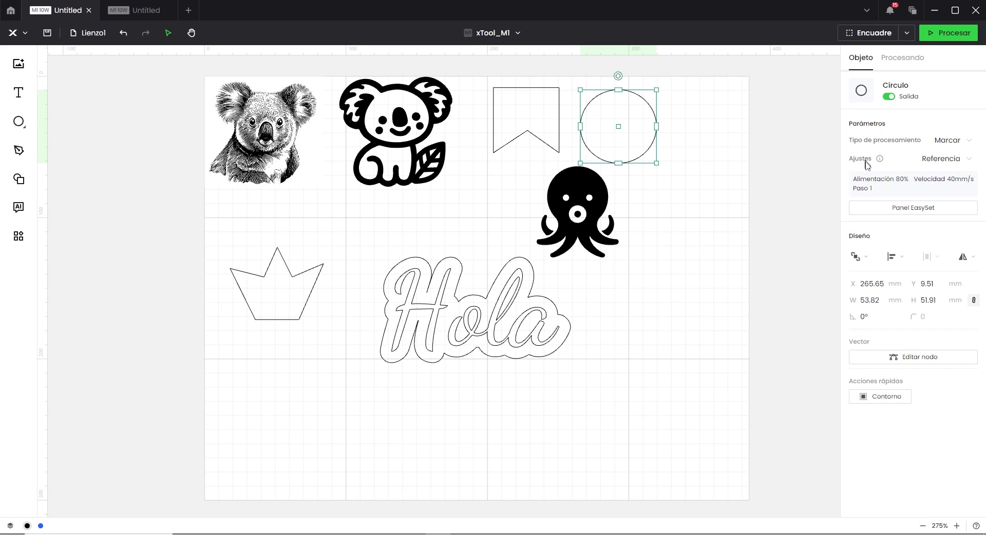
left_click(968, 146)
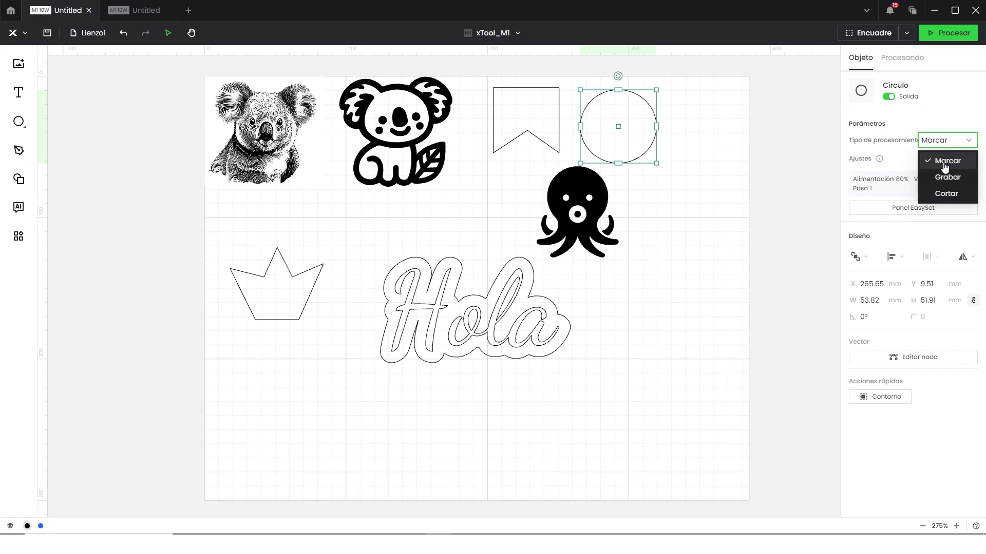
left_click(943, 194)
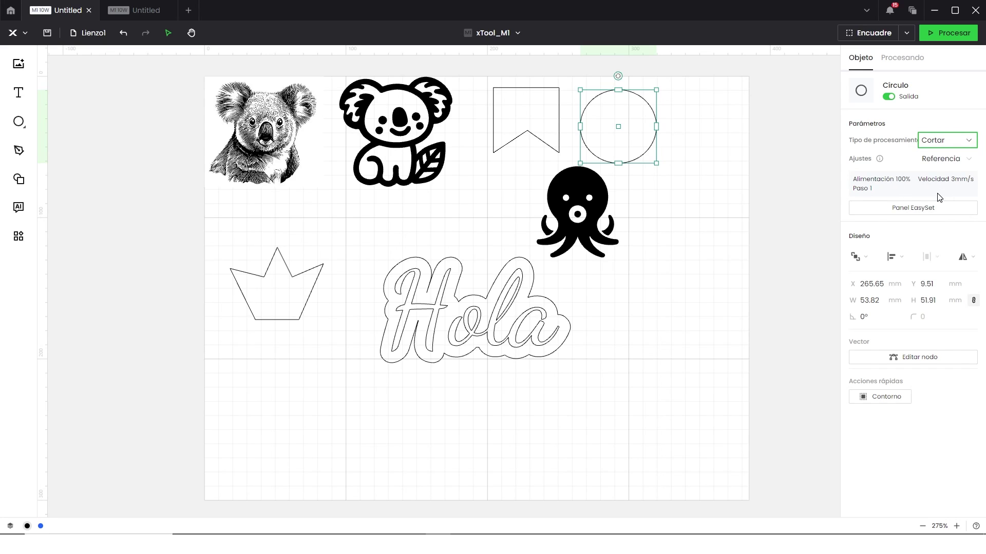
Apply the EasySet cutting sample with 90% power and 6 mm/s speed to the circle
left_click(907, 216)
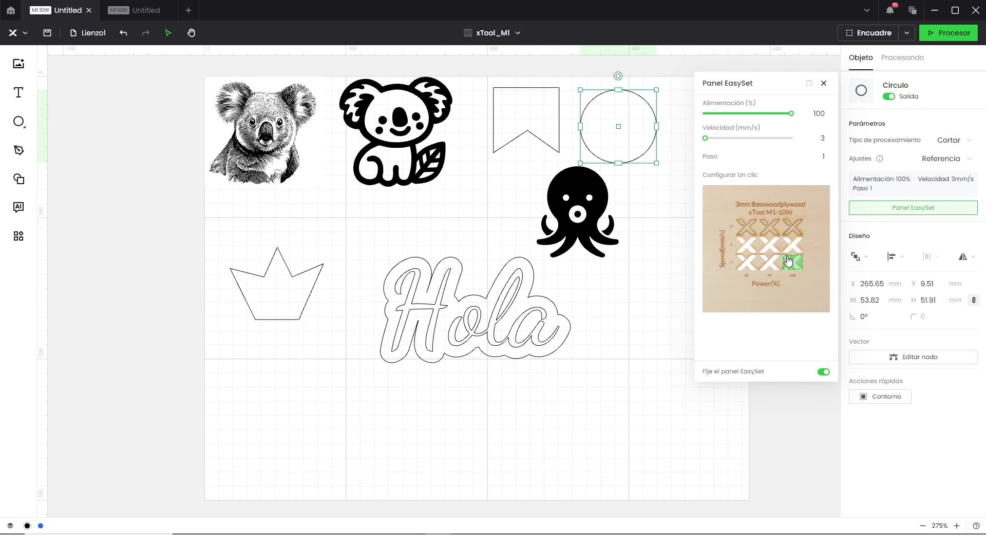
left_click(770, 249)
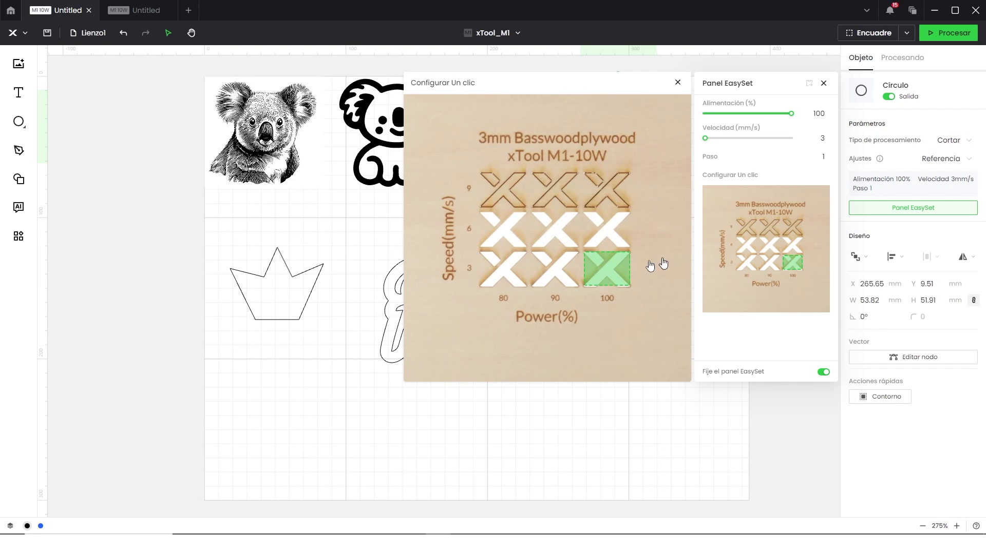
left_click(554, 233)
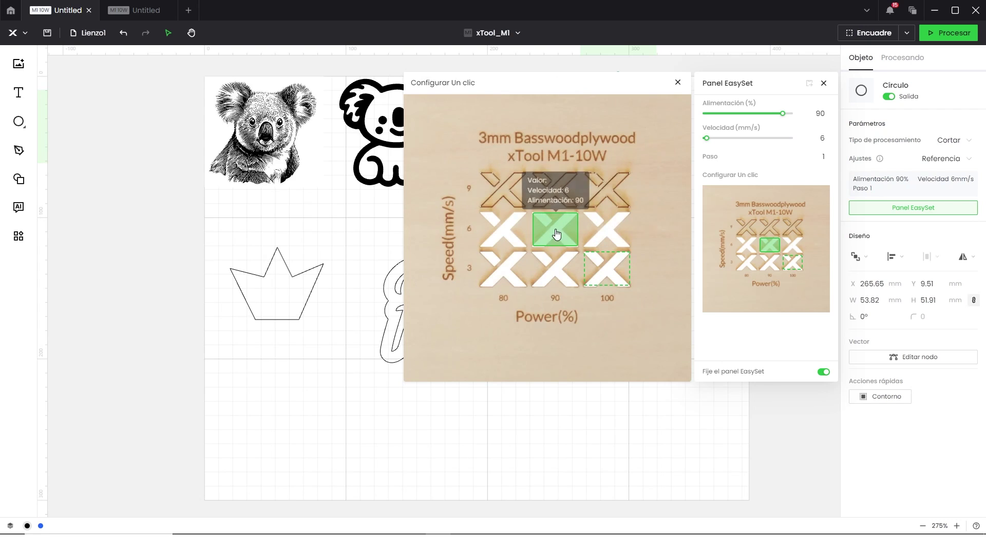
left_click(677, 84)
left_click(823, 83)
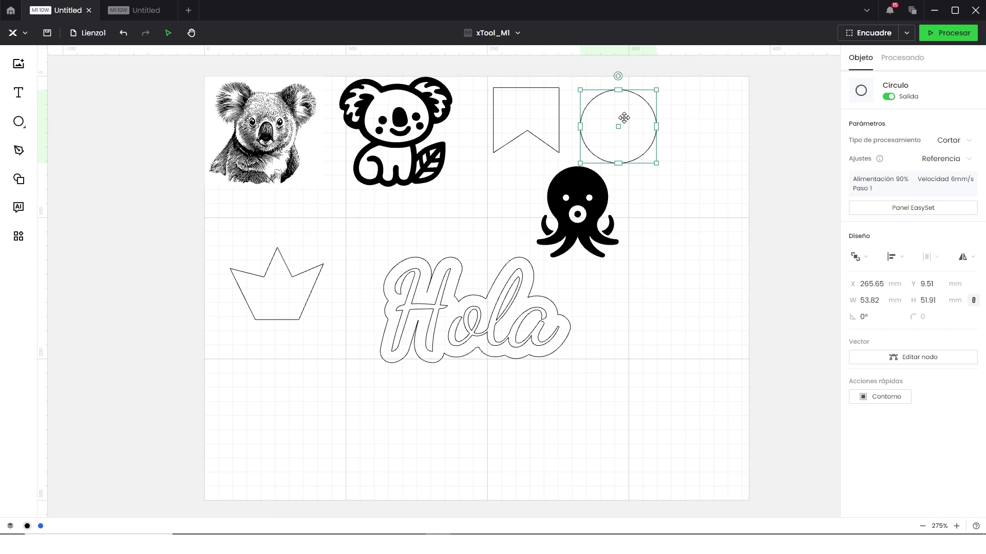
Keep the octopus on Grabar (engrave) and apply its EasySet sample with 35% power and 150 mm/s speed
left_click(582, 183)
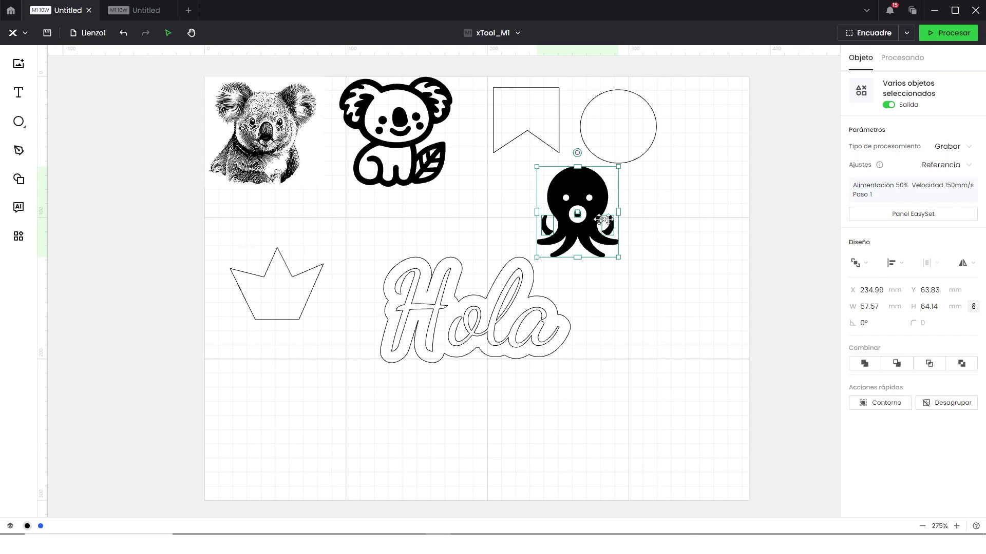
left_click(968, 147)
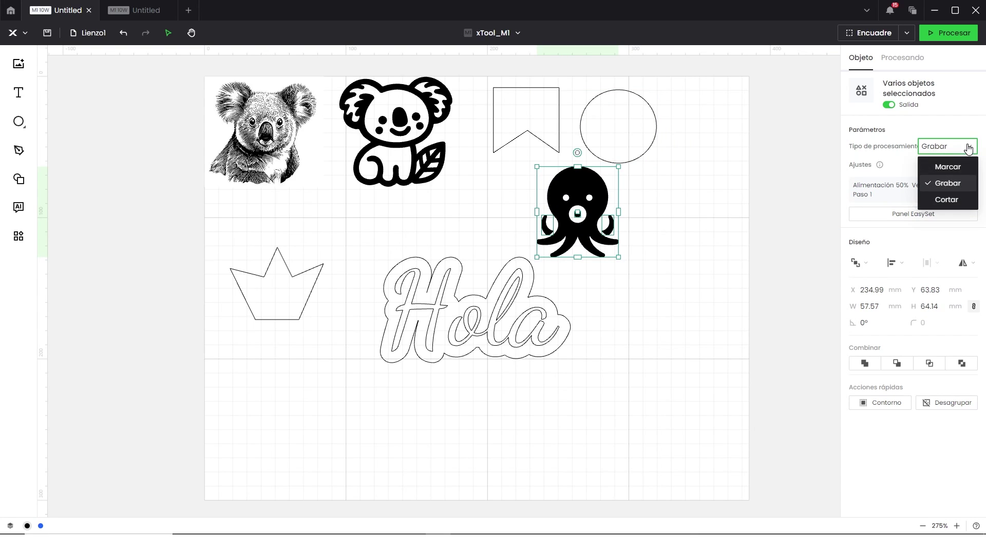
left_click(947, 182)
left_click(913, 215)
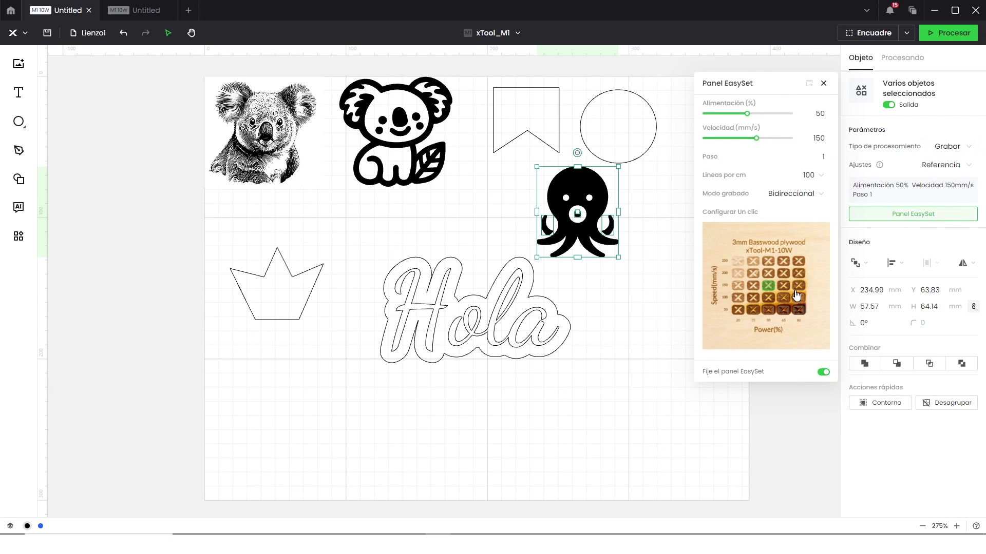
left_click(756, 289)
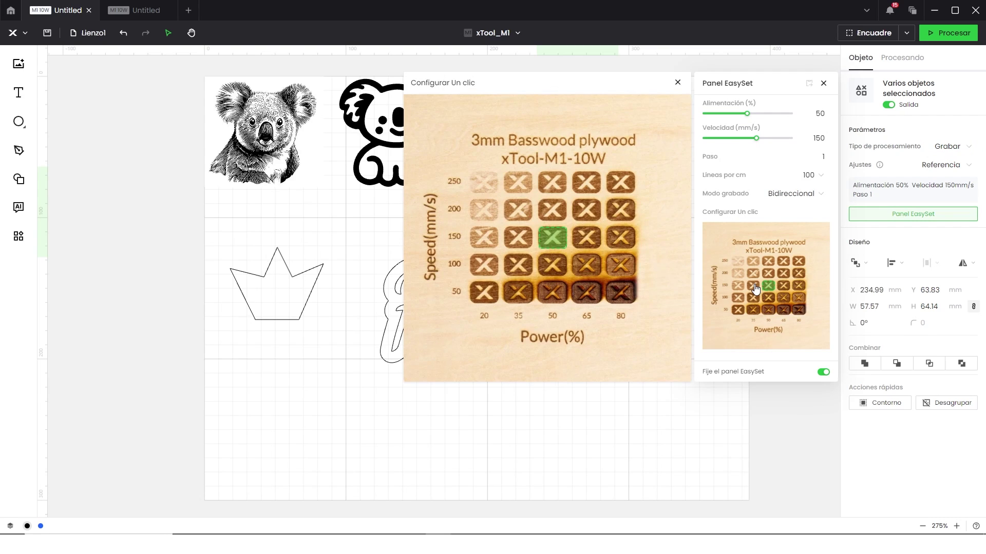
left_click(517, 237)
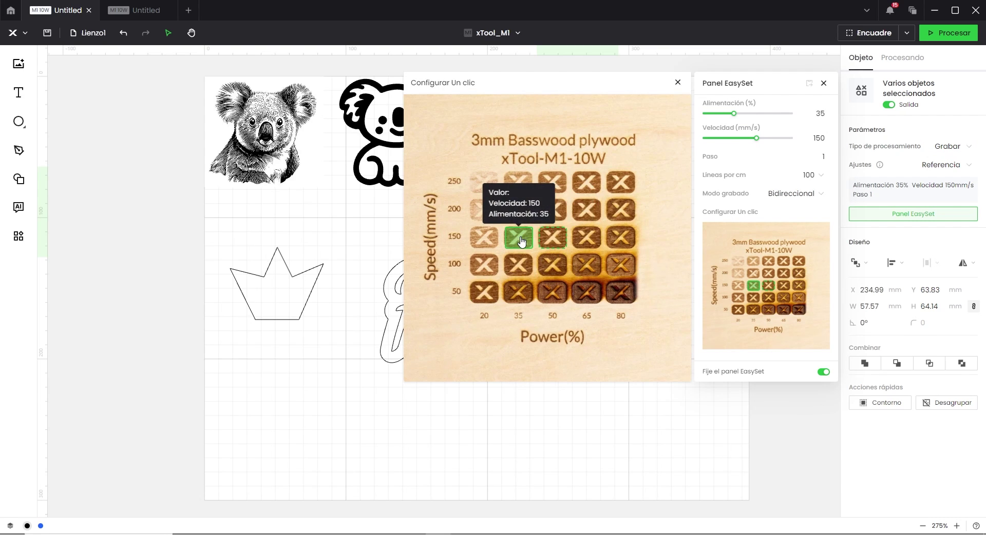
left_click(677, 83)
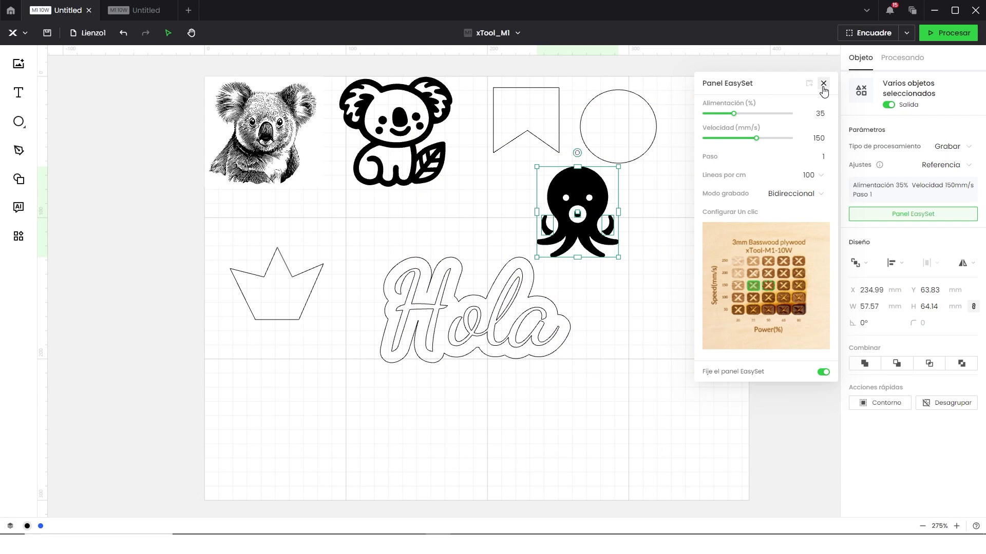
left_click(824, 84)
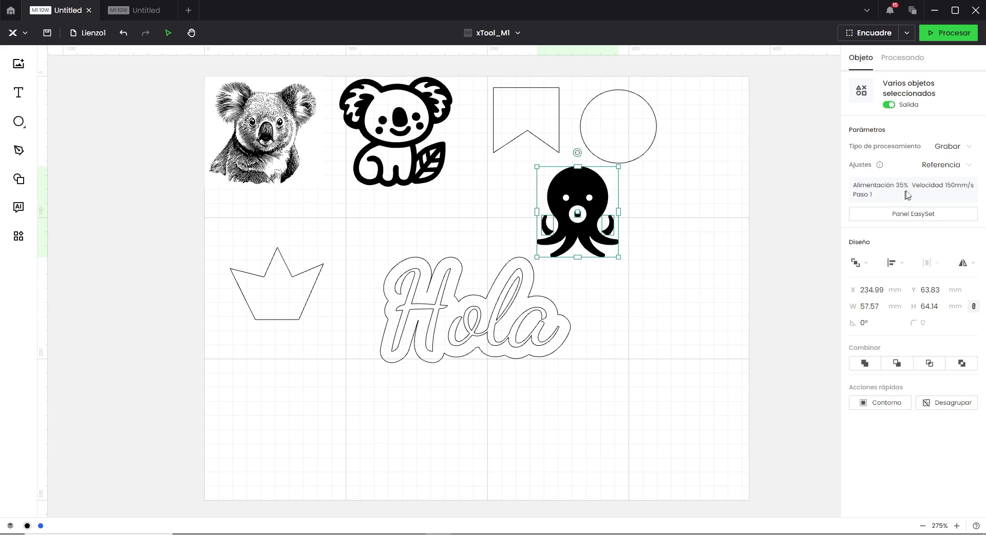
Review the circle's cutting parameters in its EasySet panel and close the panel
left_click(645, 153)
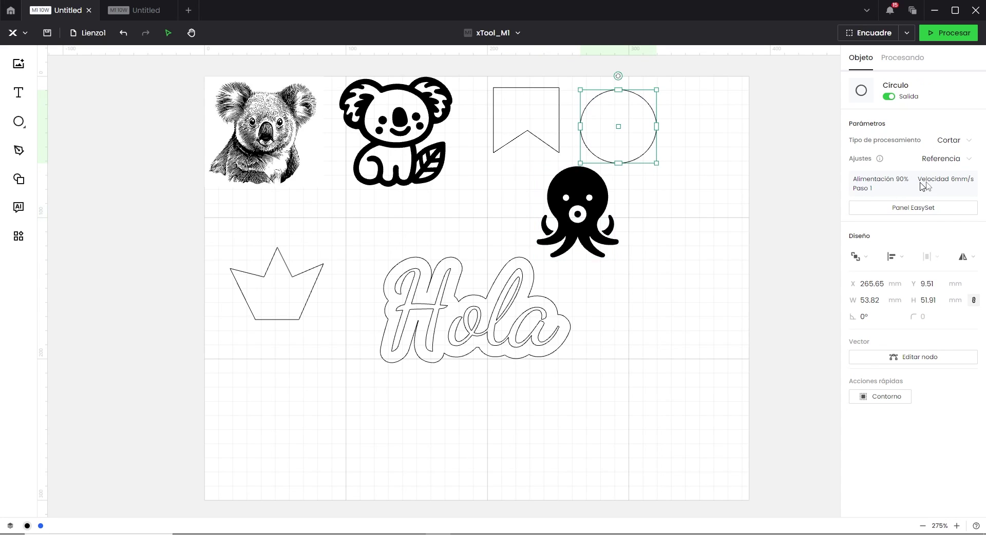
left_click(897, 217)
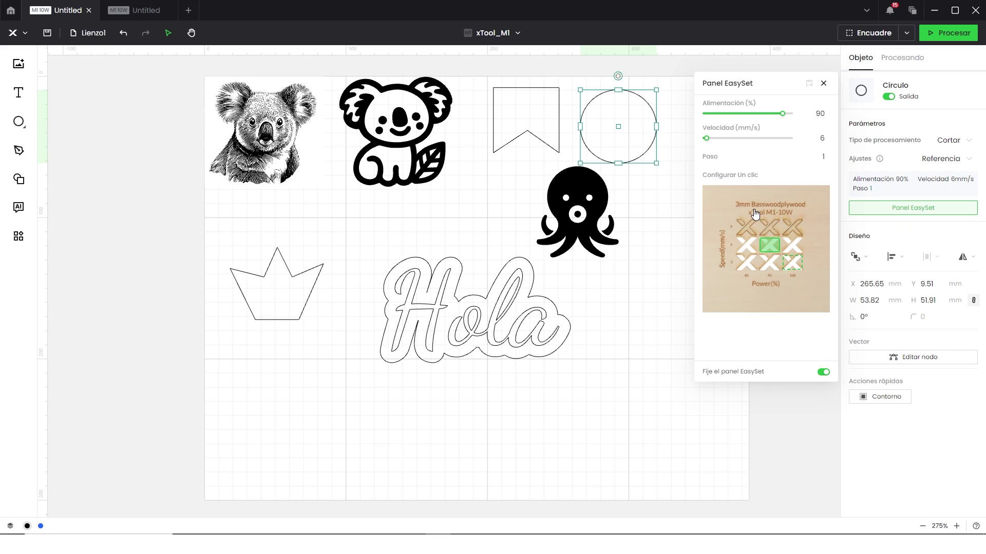
left_click(662, 242)
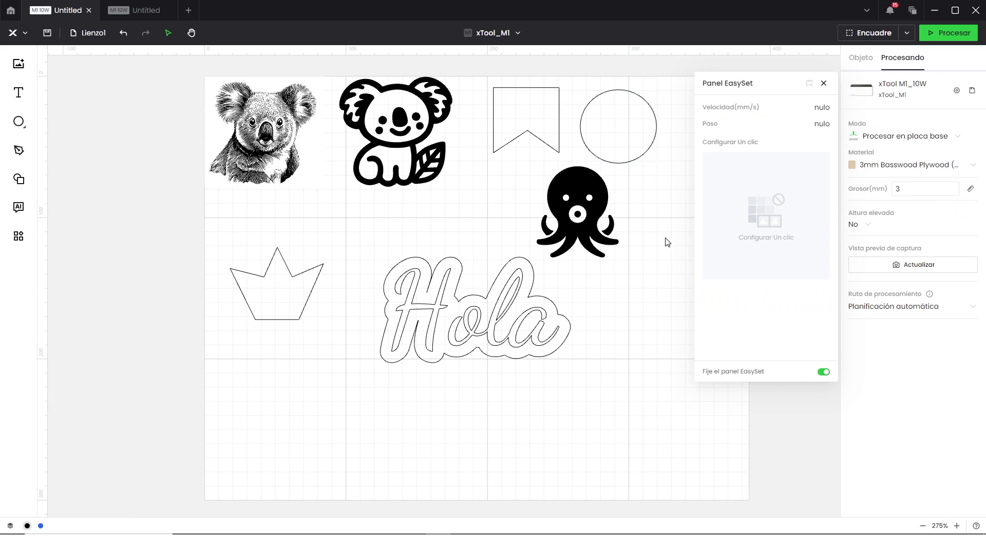
left_click(823, 85)
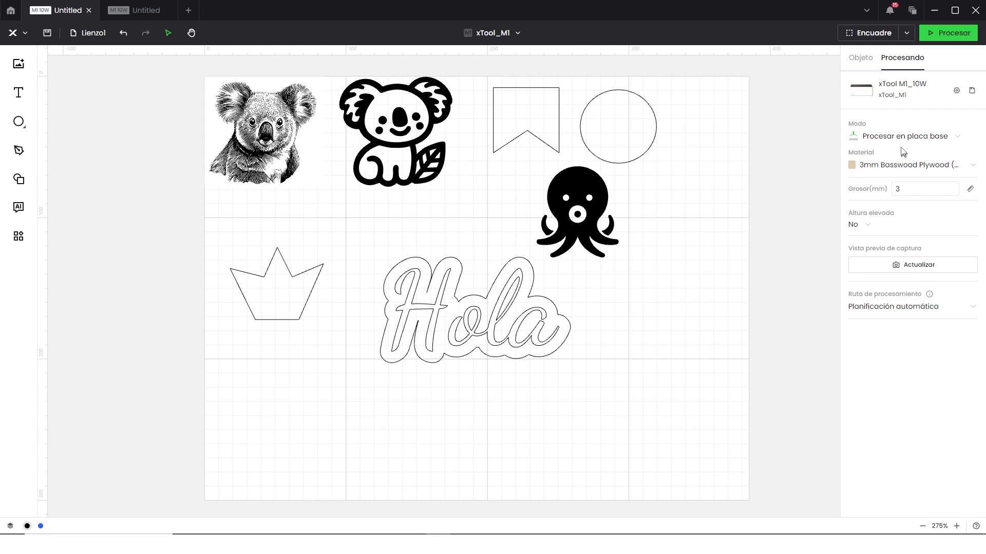
Open the processing preview and play the laser path simulation at 40x speed
left_click(951, 33)
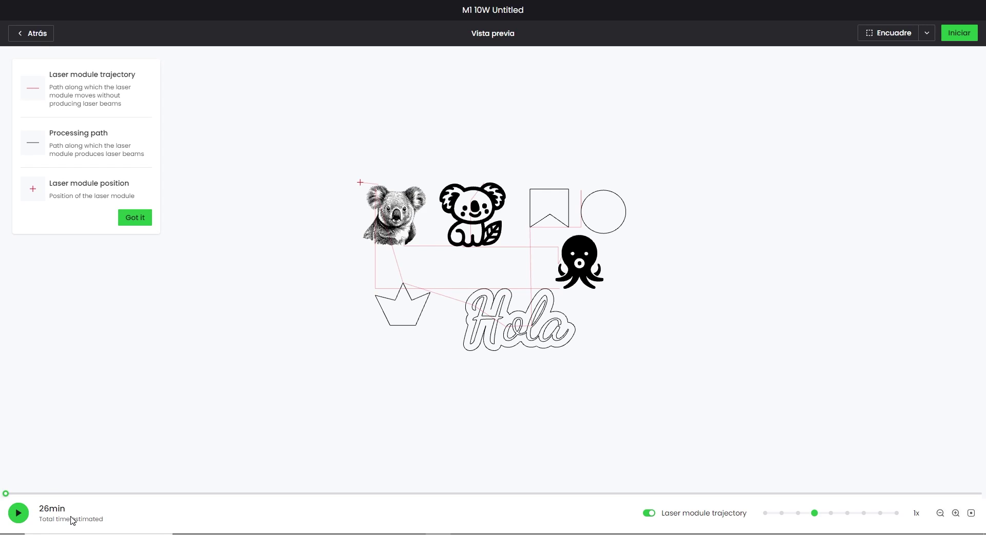
left_click(18, 514)
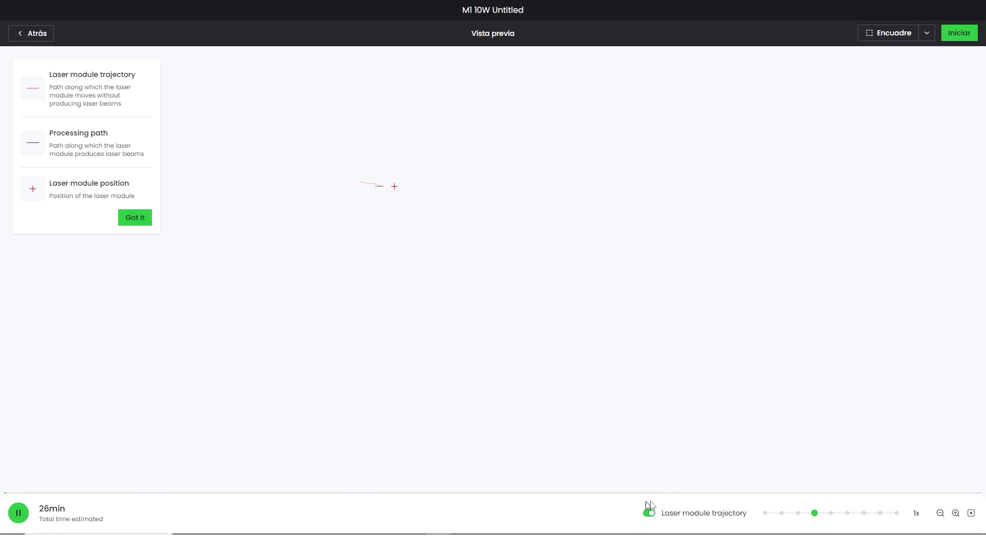
left_click(880, 515)
left_click(896, 514)
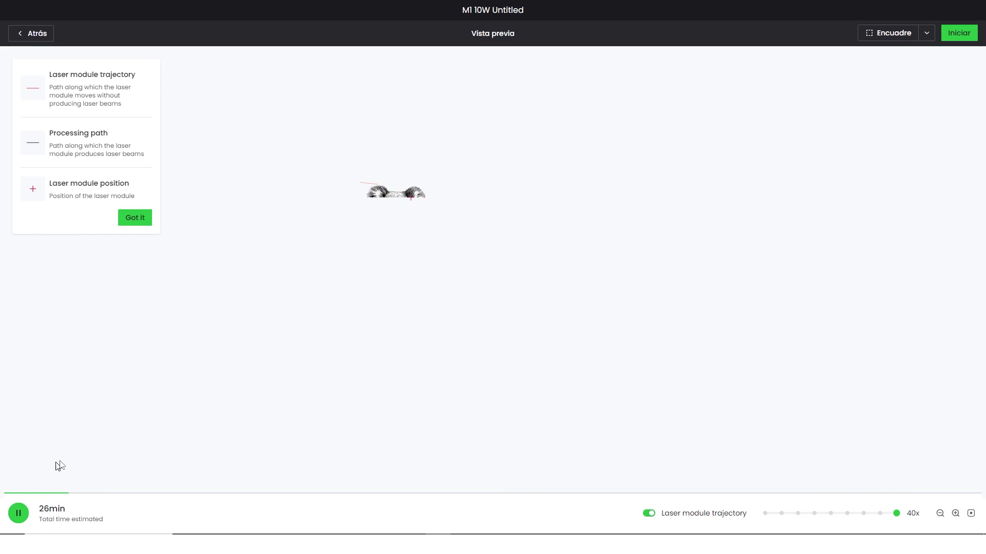
Advance the simulation through the koalas to the octopus engraving and return to the canvas
left_click(113, 495)
mouse_move(113, 498)
left_mouse_down()
mouse_move(532, 515)
mouse_move(585, 511)
mouse_move(706, 473)
mouse_move(955, 493)
mouse_move(702, 483)
mouse_move(924, 482)
left_mouse_up()
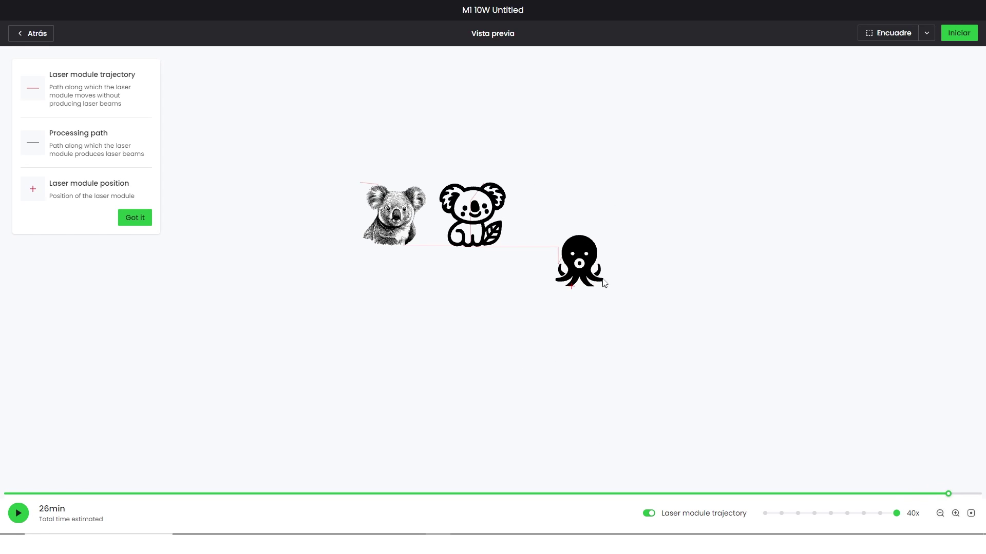
left_click(34, 36)
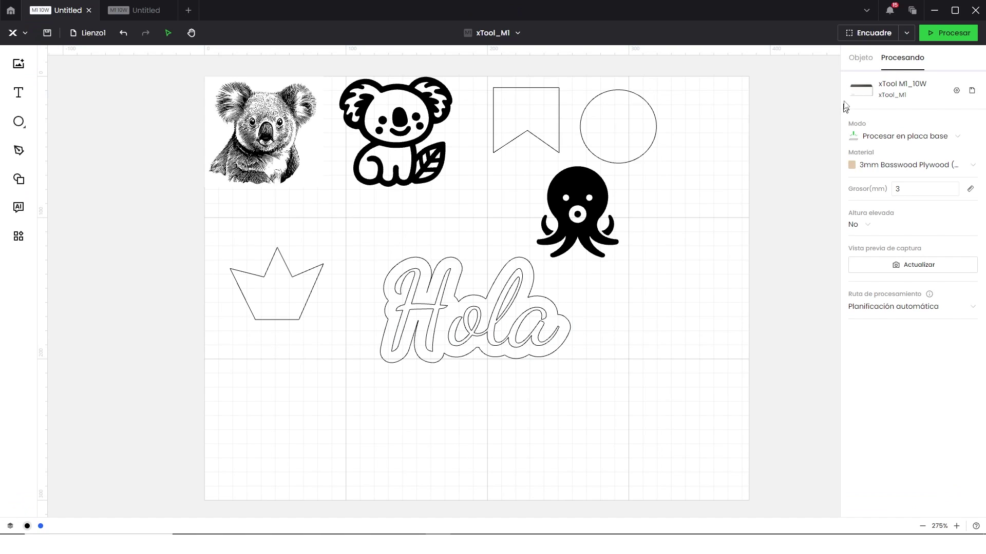
Look at the image editing options for the realistic koala and leave them without saving
left_click(861, 59)
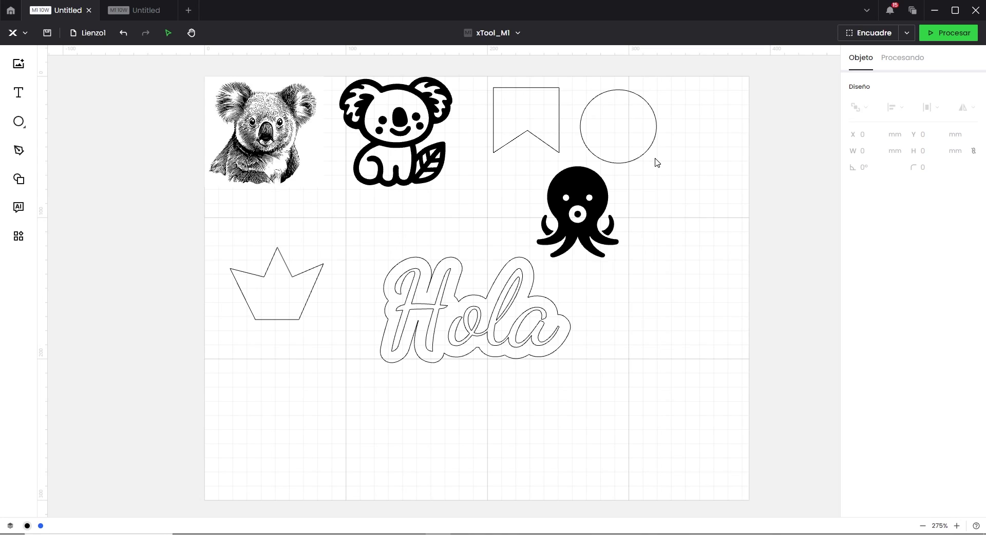
left_click(244, 125)
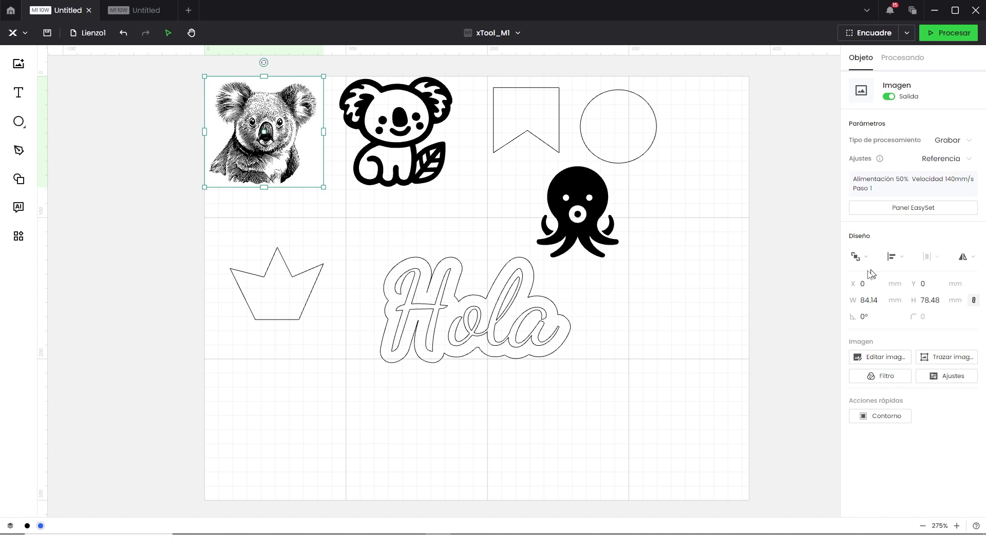
left_click(875, 362)
left_click(855, 477)
Try tracing the realistic koala with threshold 178, noise removal 0 and smoothness 1, and cancel the trace
left_click(946, 357)
left_click_drag(844, 123, 850, 154)
left_click_drag(852, 152, 808, 152)
left_click_drag(850, 122, 868, 122)
left_click_drag(877, 181, 896, 181)
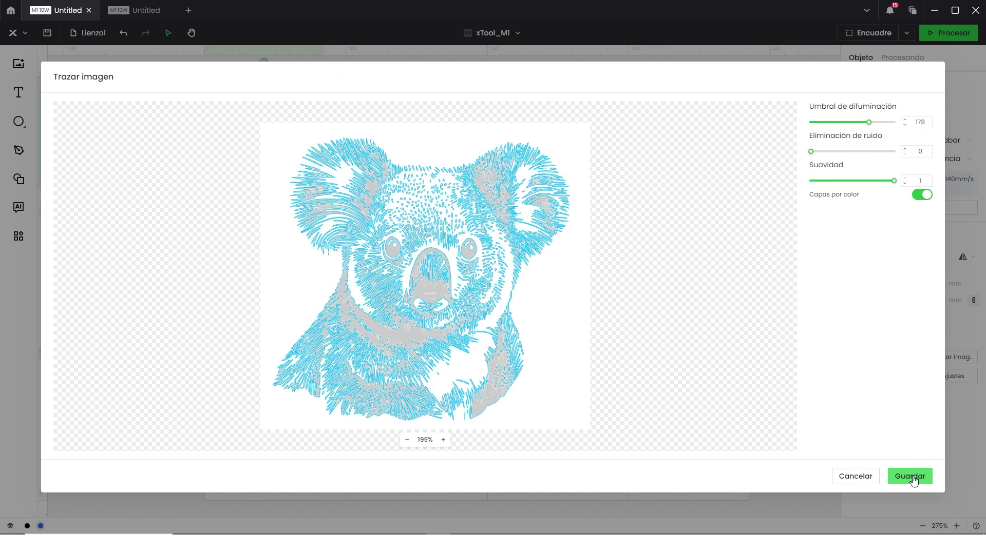
left_click(839, 476)
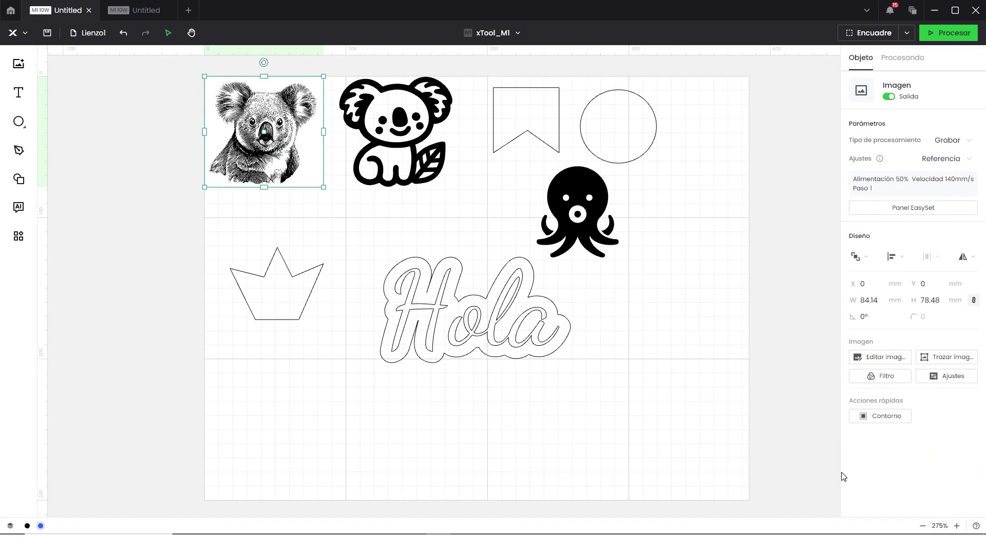
Try the dark black-and-white filter on the realistic koala and replace it with the lighter third filter
left_click(882, 378)
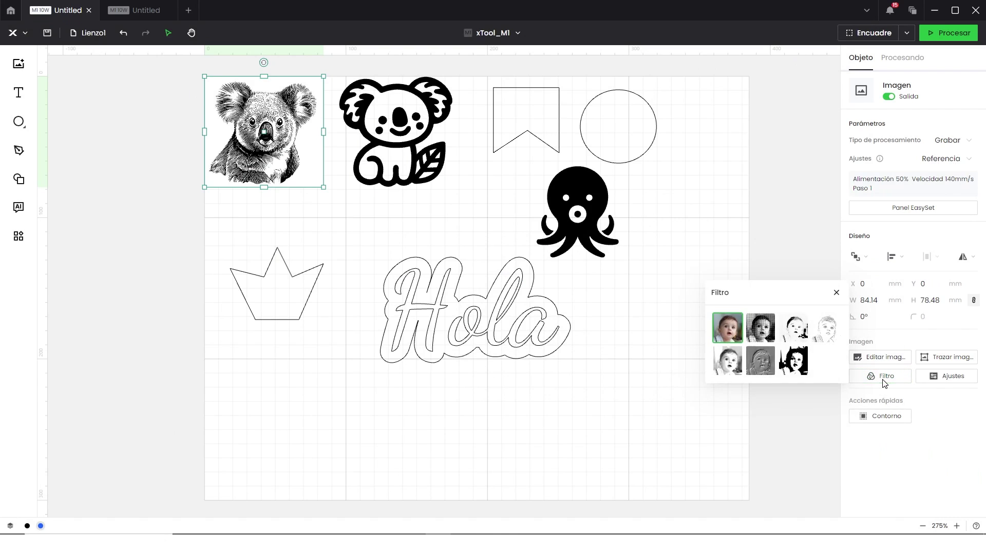
left_click(761, 332)
left_click(793, 332)
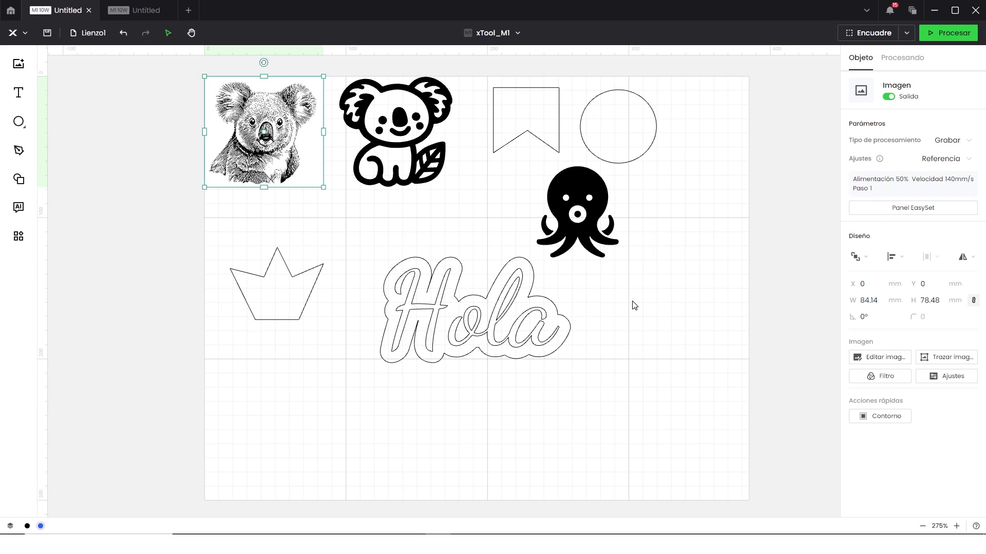